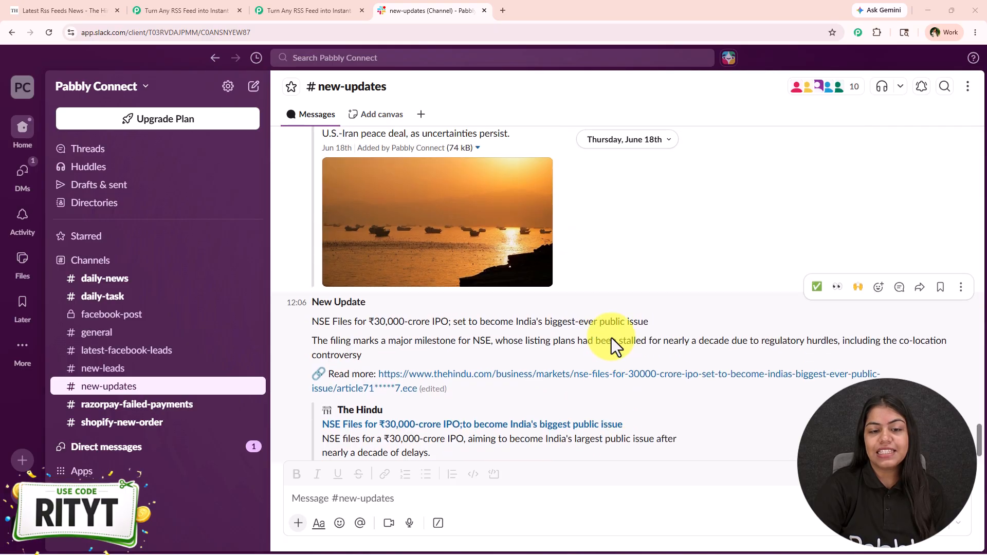
# - Review the news posts in the new-updates Slack channel, the finished RSS-to-Slack workflow and the empty workflow
pyautogui.scroll(9, 613, 339)
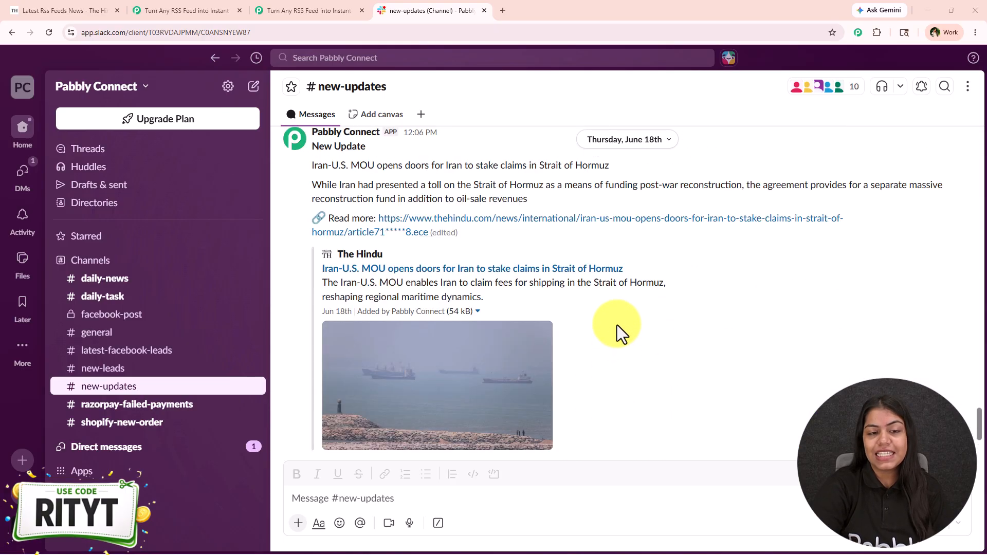
pyautogui.scroll(-3, 620, 328)
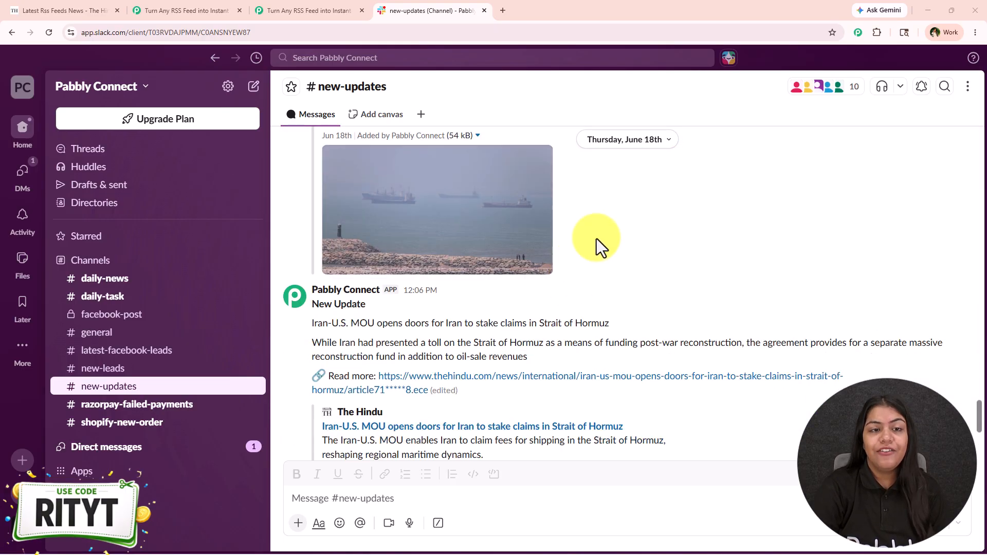
pyautogui.click(191, 11)
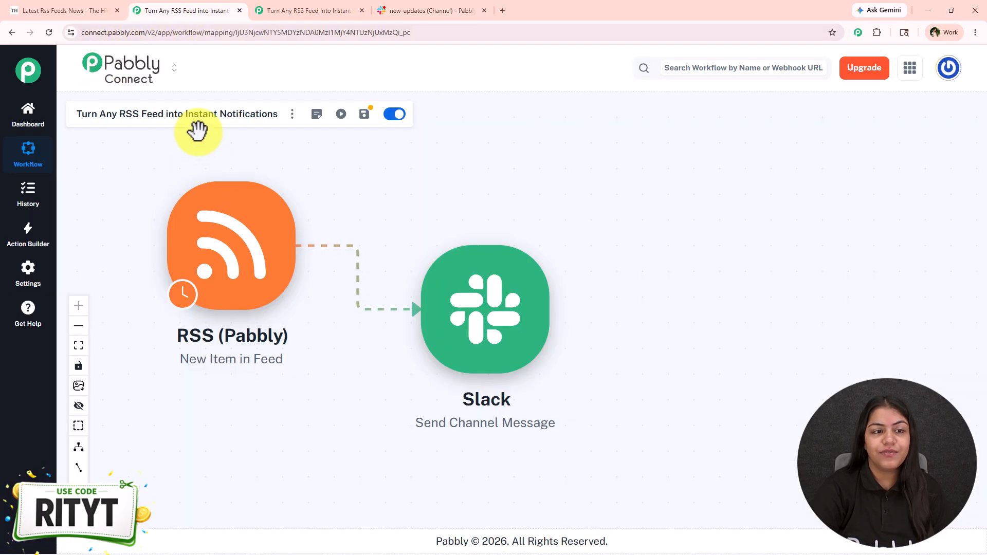
pyautogui.click(379, 11)
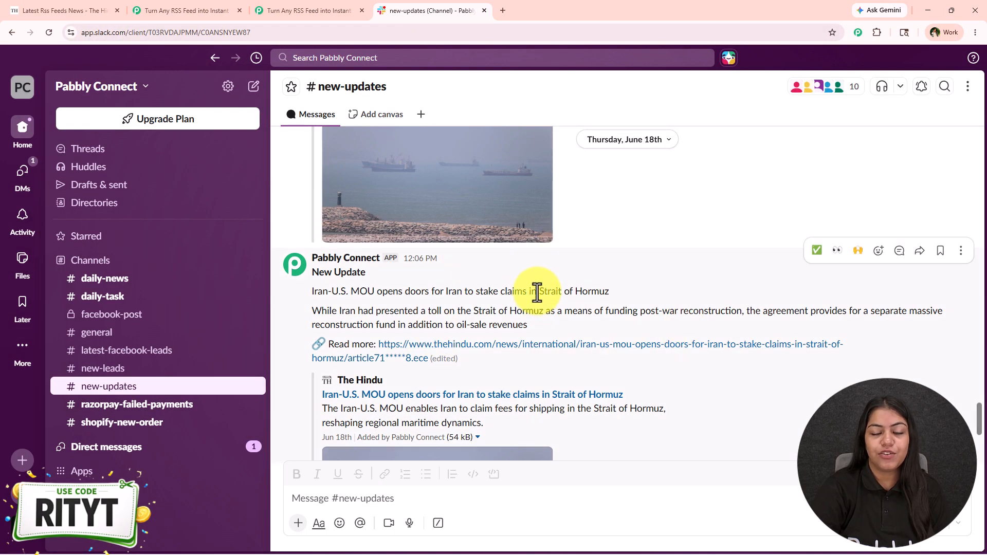
pyautogui.scroll(-10, 540, 293)
pyautogui.scroll(-3, 541, 280)
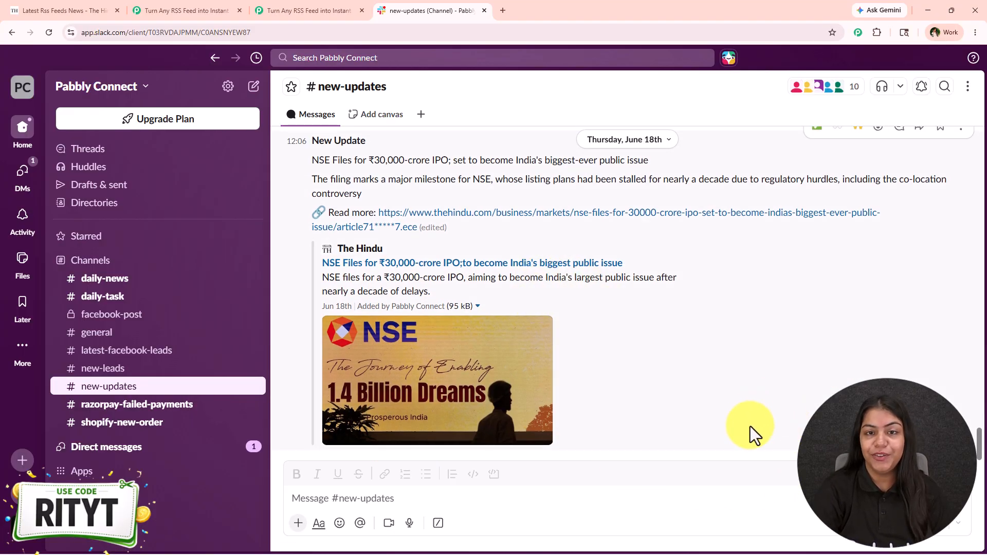
pyautogui.click(303, 10)
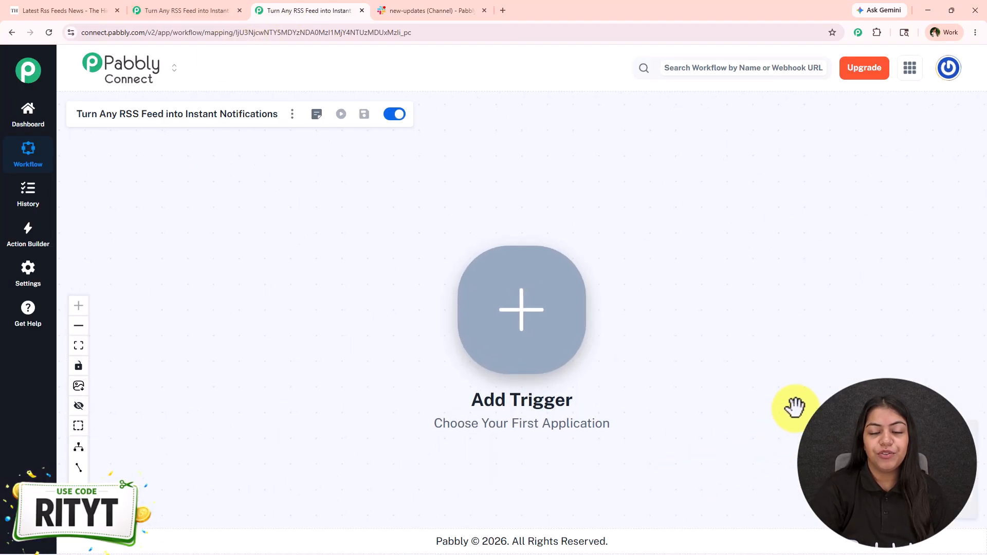
pyautogui.moveTo(793, 408); pyautogui.dragTo(762, 375)
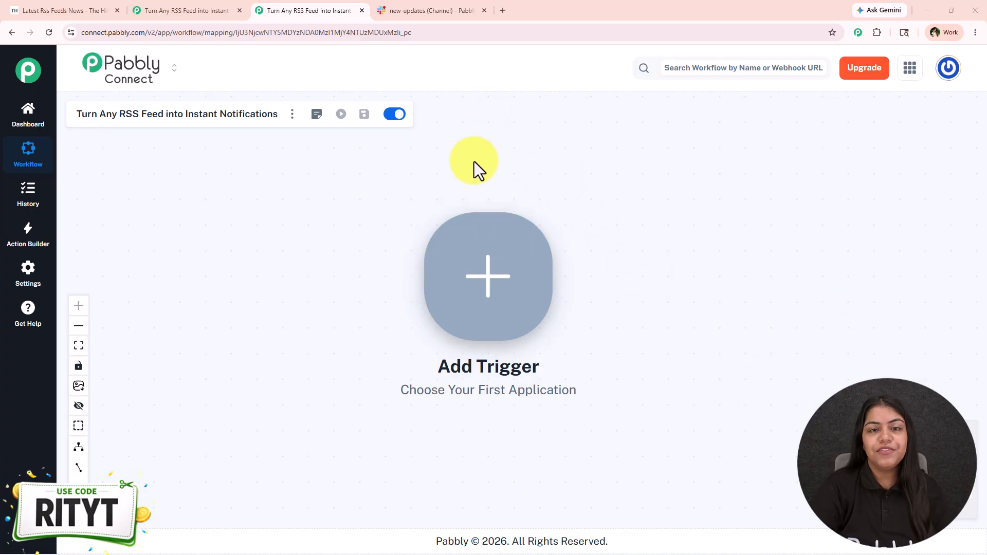
# - Open pabbly.com/connect in a new browser tab and dismiss the limited-time offer popup
pyautogui.click(498, 11)
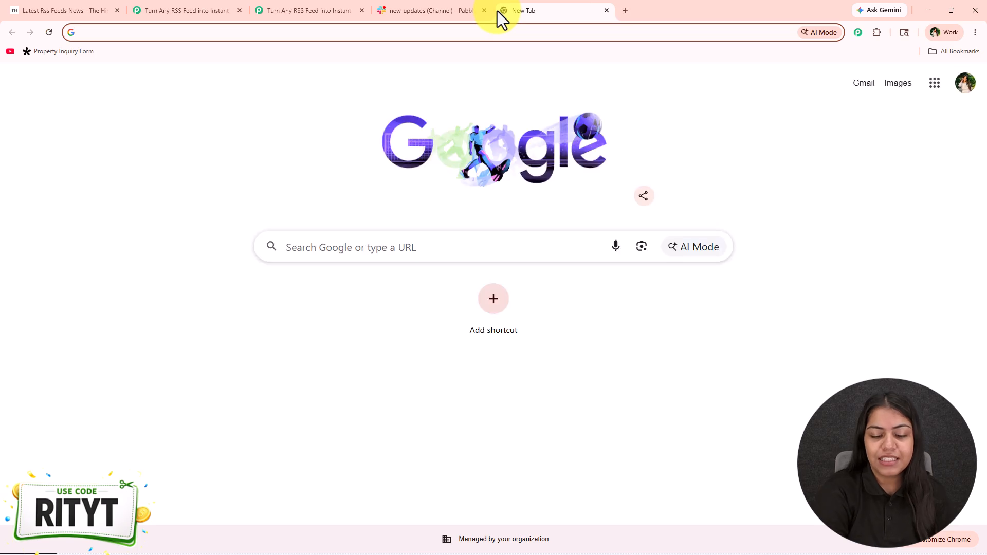
pyautogui.write('pabbly.com/connect')
pyautogui.press('Return')
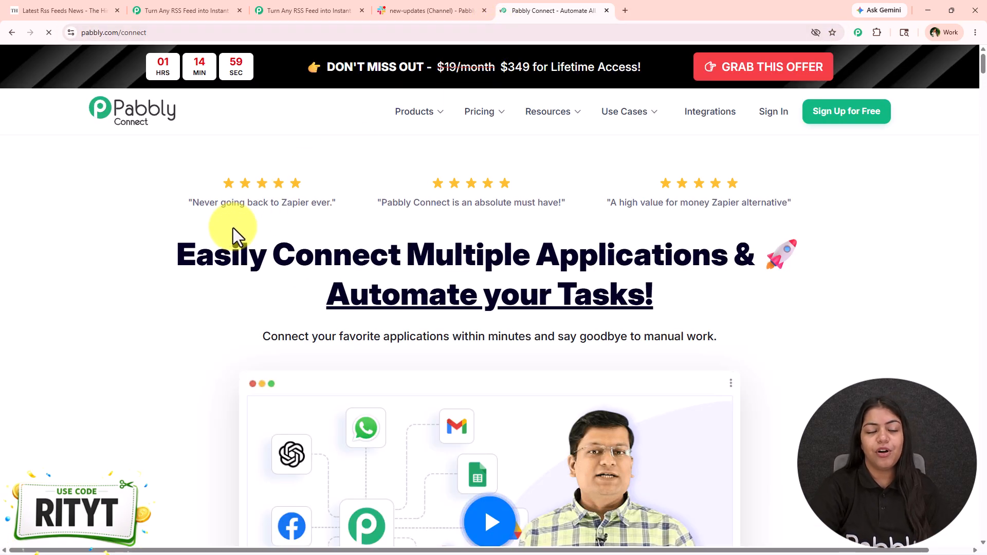
pyautogui.moveTo(156, 246); pyautogui.dragTo(727, 310)
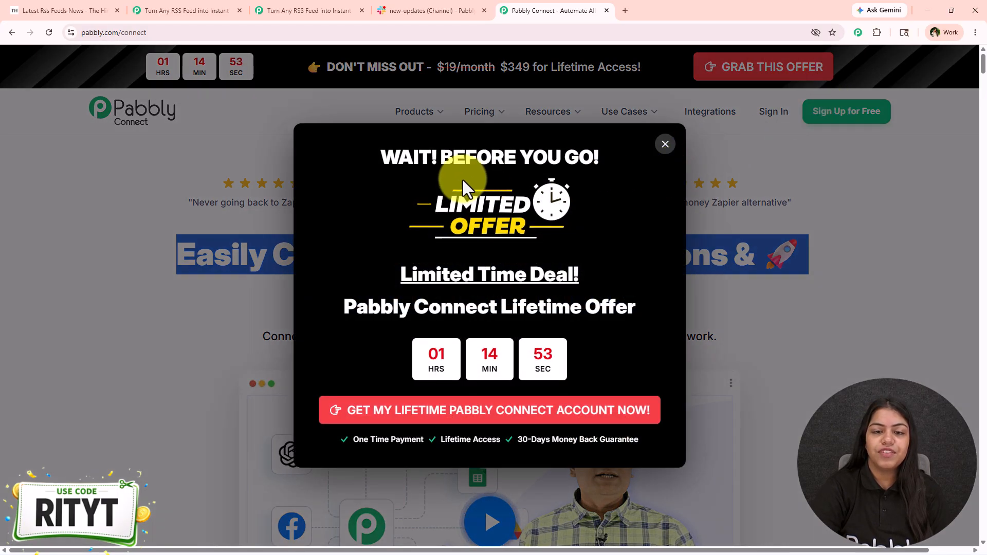
pyautogui.click(666, 145)
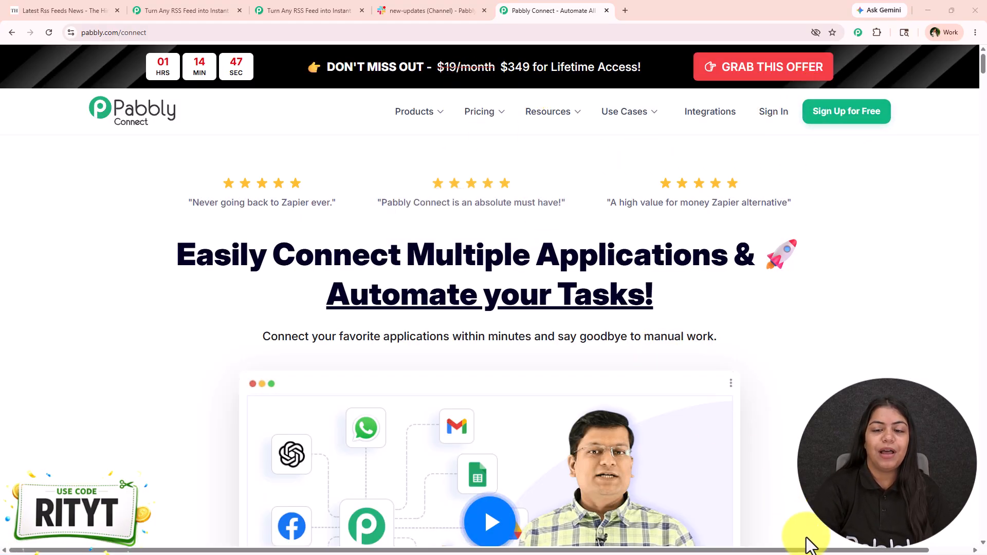
pyautogui.click(389, 9)
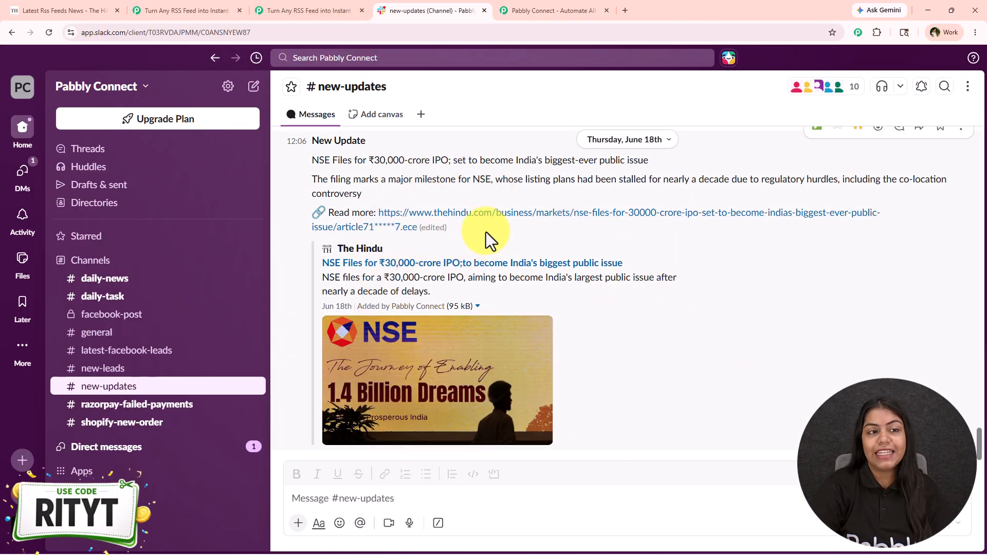
pyautogui.click(273, 9)
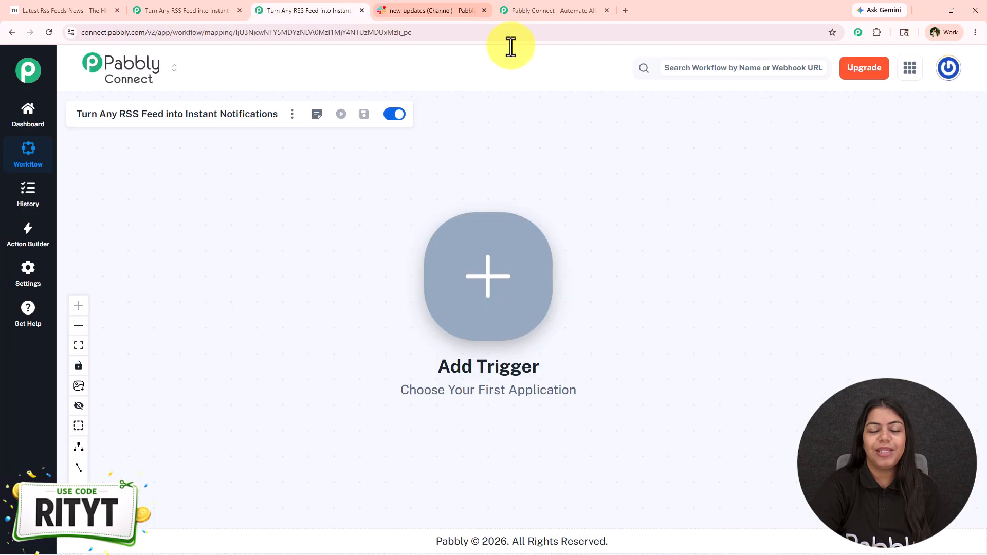
pyautogui.click(84, 10)
pyautogui.click(154, 9)
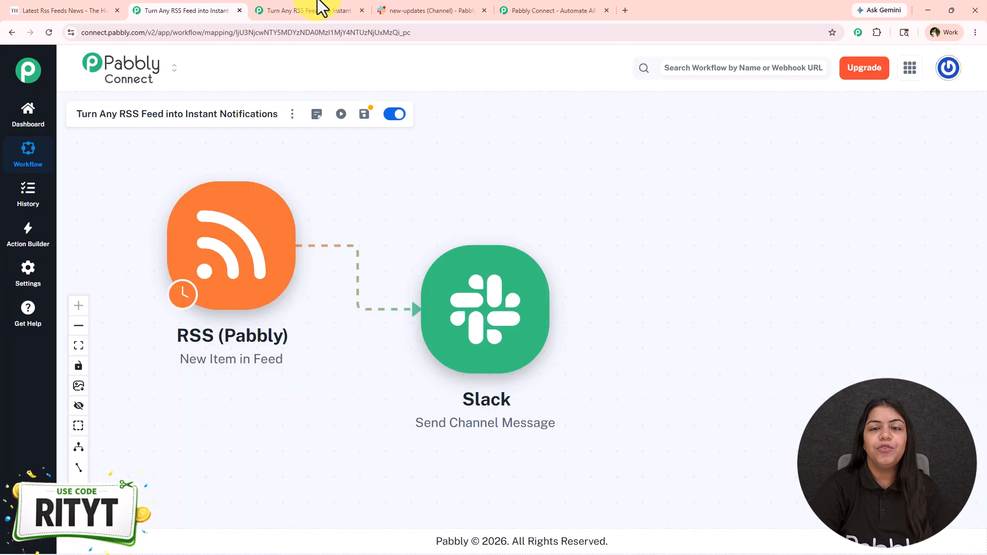
# - Open the Pabbly Connect lifetime offer page and examine the prices and included features of the Standard, Ultimate and Ultimate Plus plans
pyautogui.click(548, 8)
pyautogui.click(769, 72)
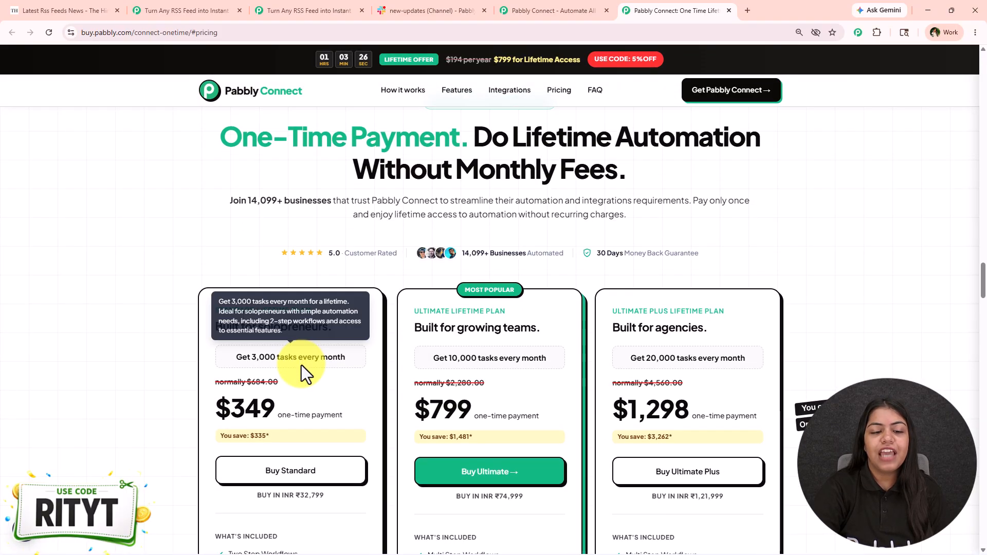
pyautogui.scroll(-4, 304, 372)
pyautogui.scroll(-2, 772, 339)
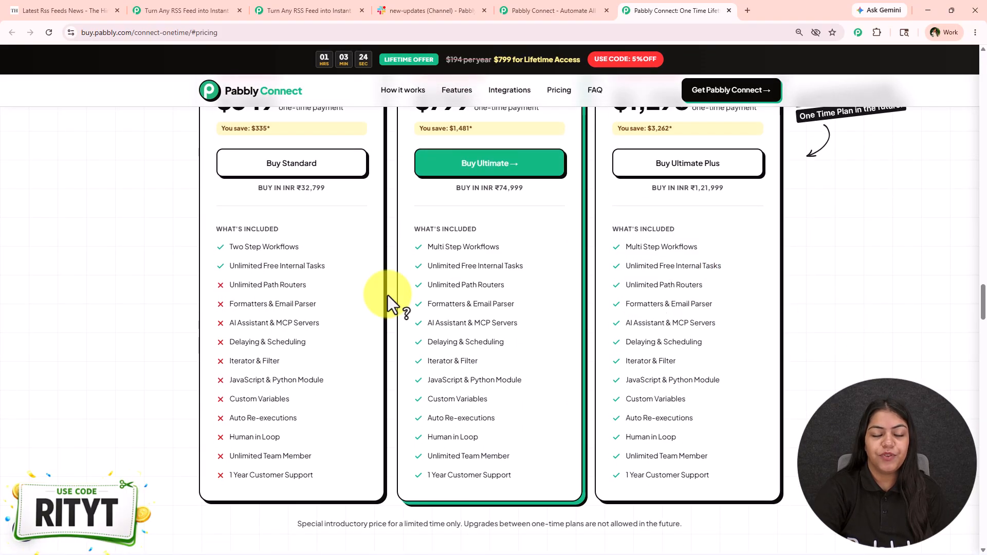
pyautogui.scroll(1, 140, 444)
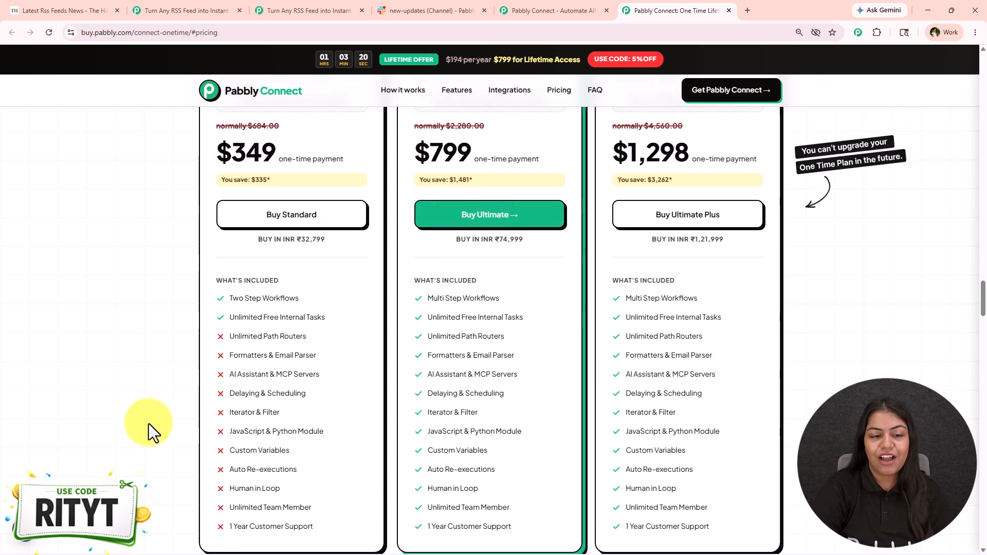
pyautogui.scroll(-2, 149, 423)
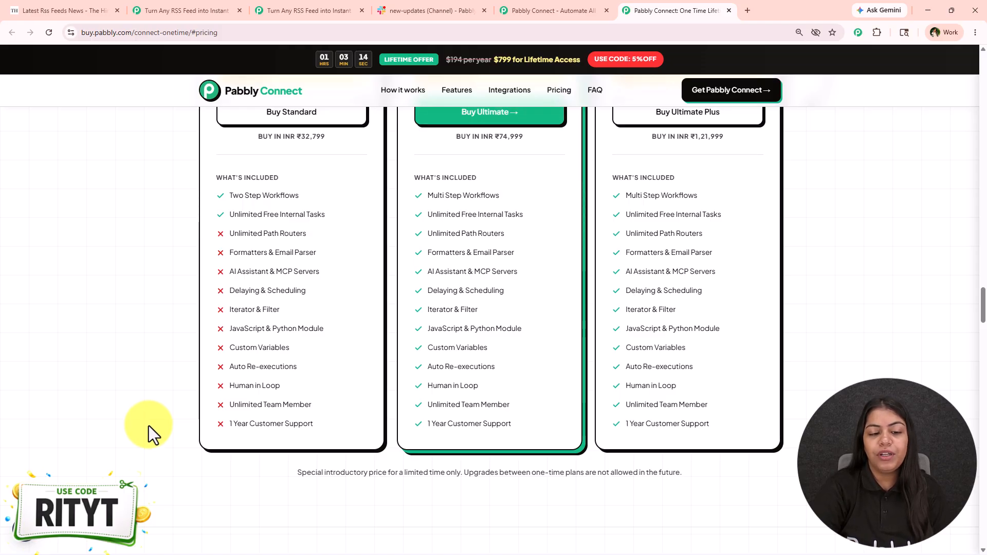
pyautogui.scroll(5, 149, 426)
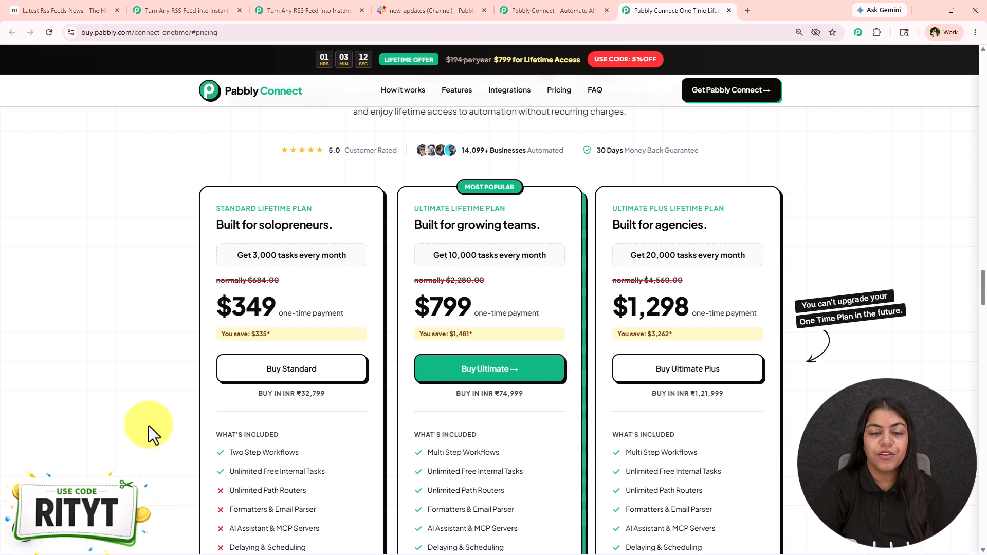
pyautogui.scroll(7, 149, 425)
pyautogui.moveTo(221, 397); pyautogui.dragTo(470, 396)
pyautogui.scroll(-1, 128, 427)
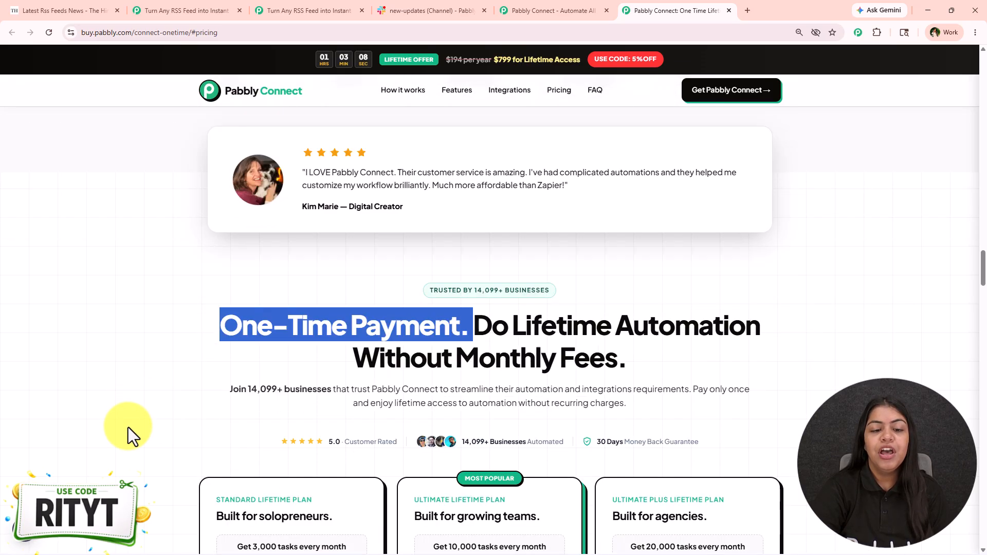
pyautogui.scroll(-1, 128, 427)
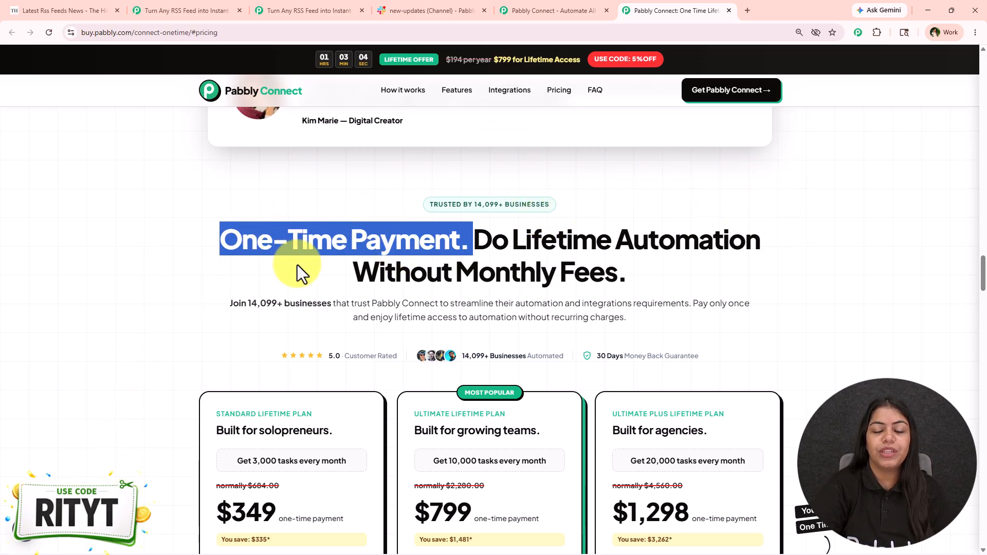
pyautogui.scroll(-8, 723, 220)
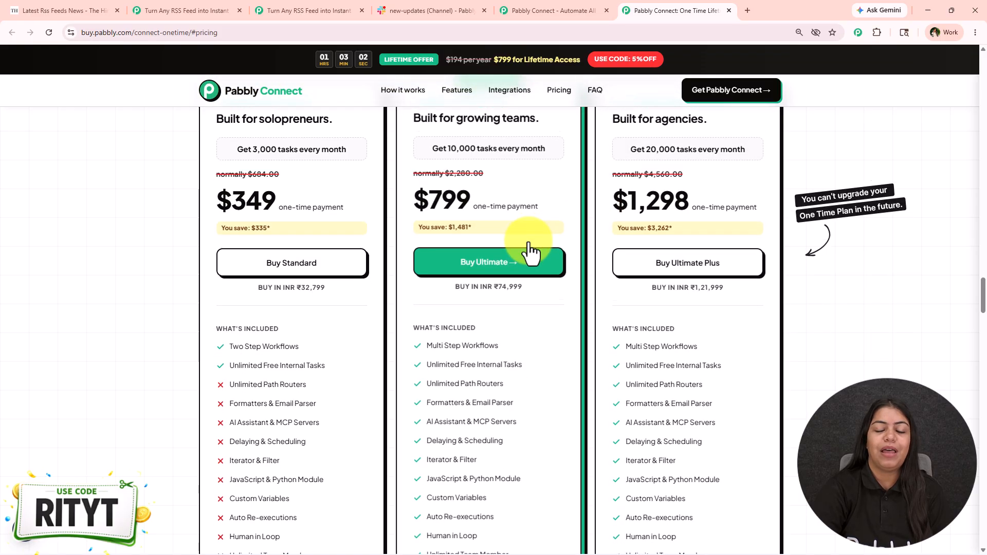
# - Close the pricing page and the Pabbly Connect website, and move the empty workflow's browser tab behind the Slack one
pyautogui.moveTo(522, 254)
pyautogui.hotkey('ctrl', 'w')
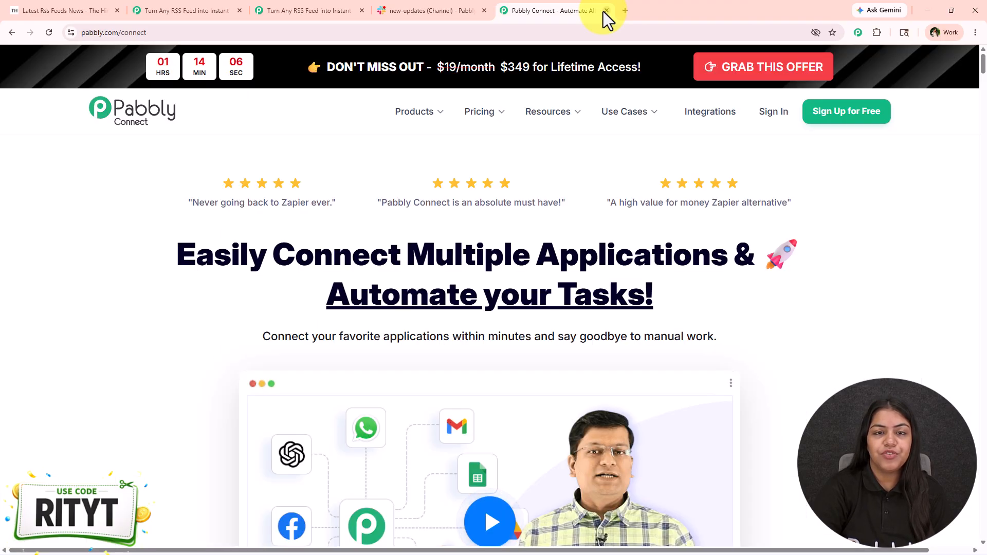
pyautogui.click(607, 11)
pyautogui.click(277, 10)
pyautogui.moveTo(278, 10); pyautogui.dragTo(406, 51)
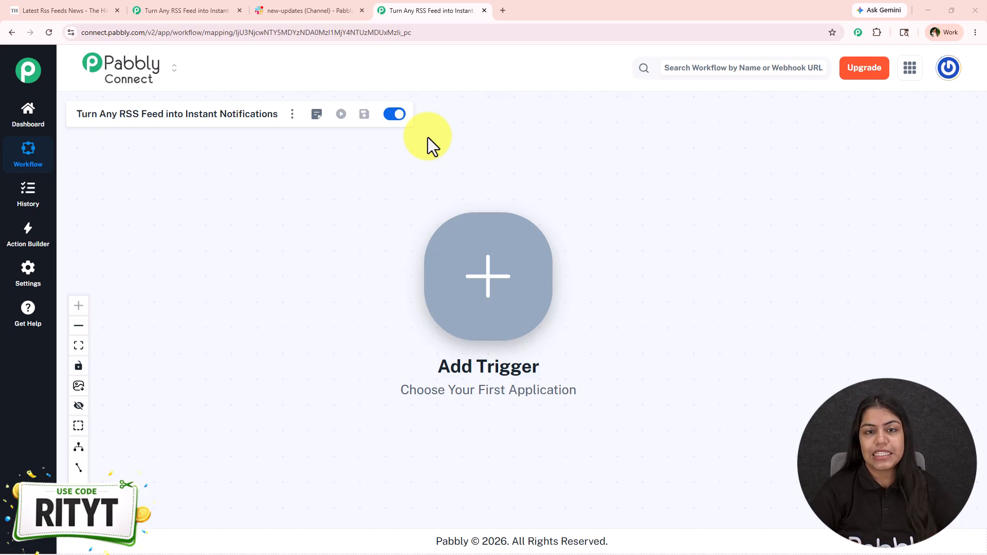
# - Add RSS (Pabbly) as the trigger app of the empty workflow
pyautogui.moveTo(613, 245); pyautogui.dragTo(368, 214)
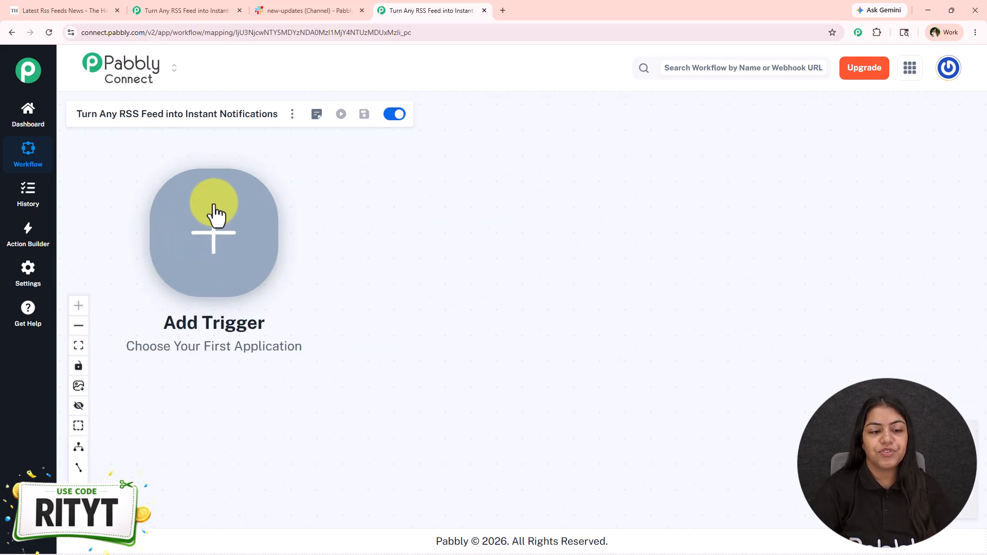
pyautogui.click(215, 215)
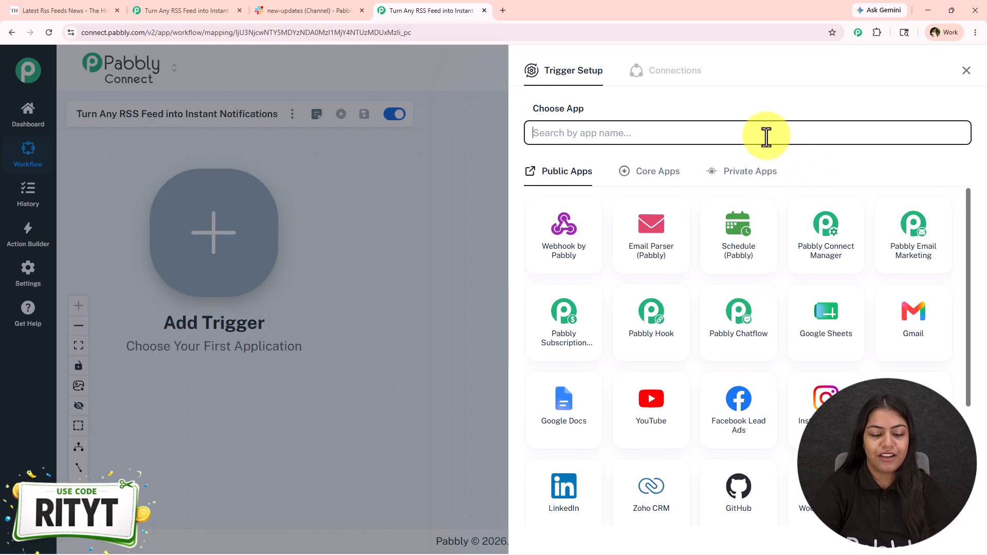
pyautogui.write('RSS')
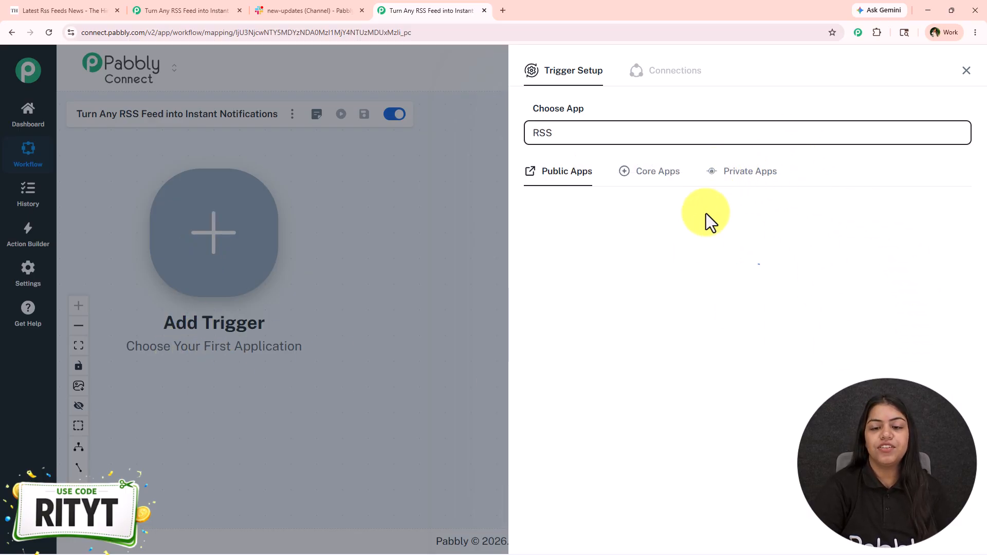
pyautogui.click(549, 216)
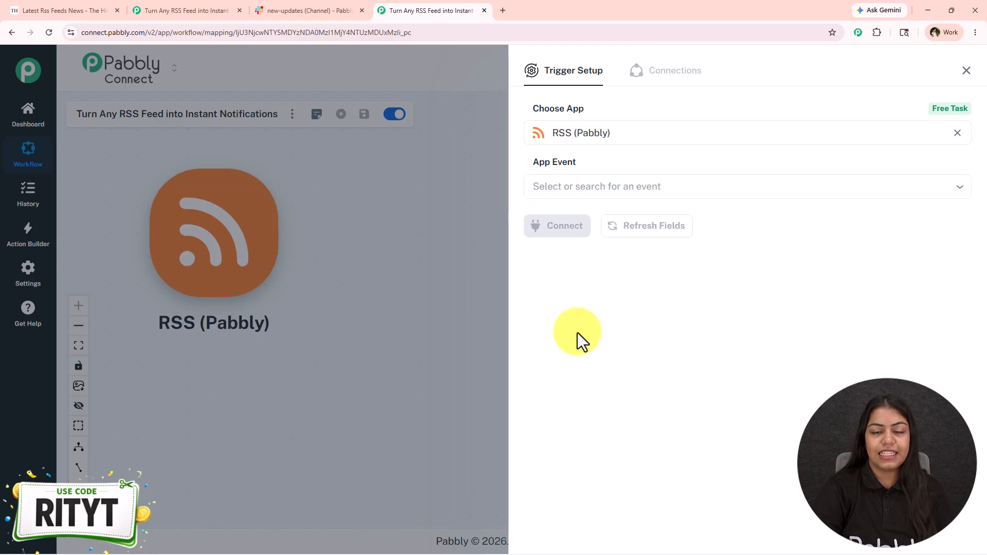
# - Set the RSS trigger's event to New Item in Feed and connect it
pyautogui.click(586, 189)
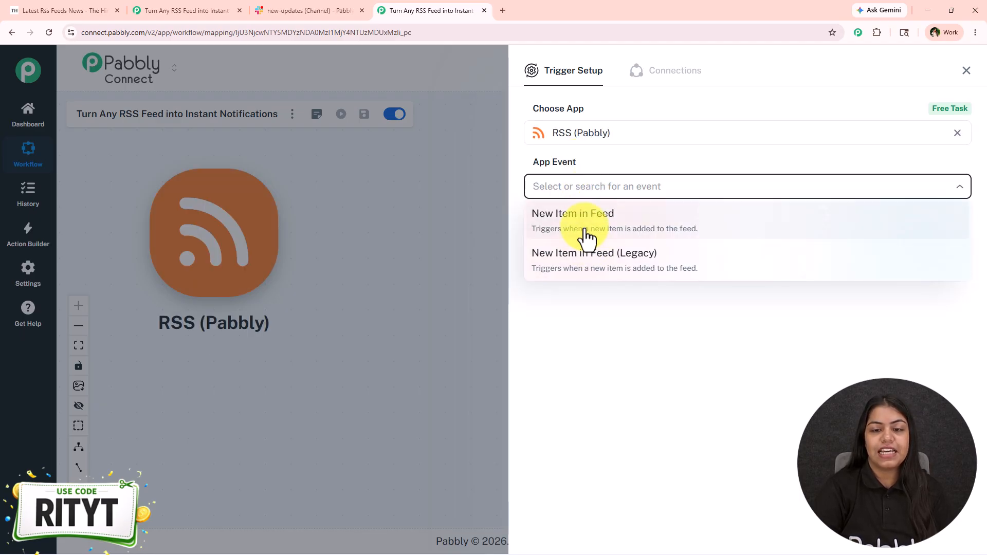
pyautogui.click(586, 238)
pyautogui.click(551, 226)
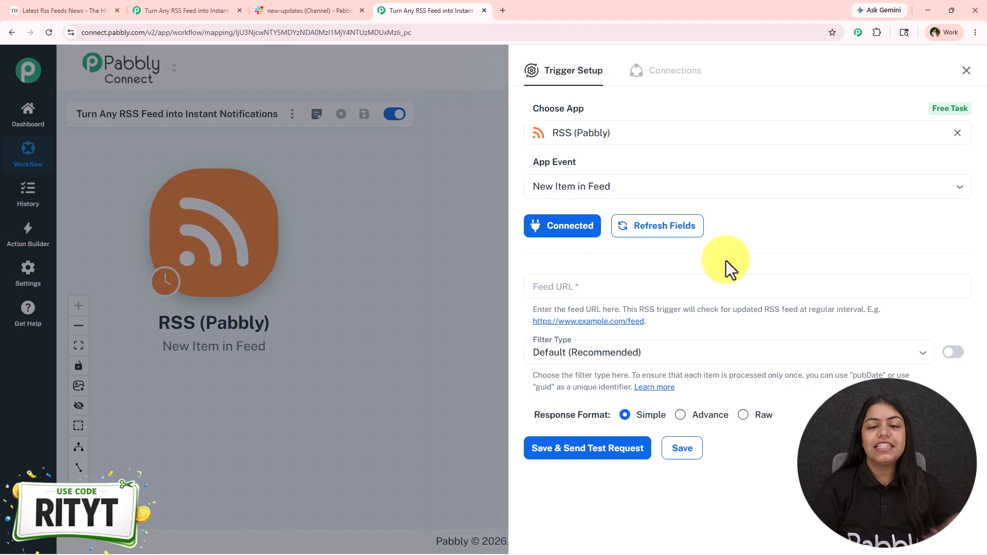
# - Search Google for "The hindu RSS FEED" in a new browser tab and open The Hindu's Latest Rss Feeds News page
pyautogui.click(509, 6)
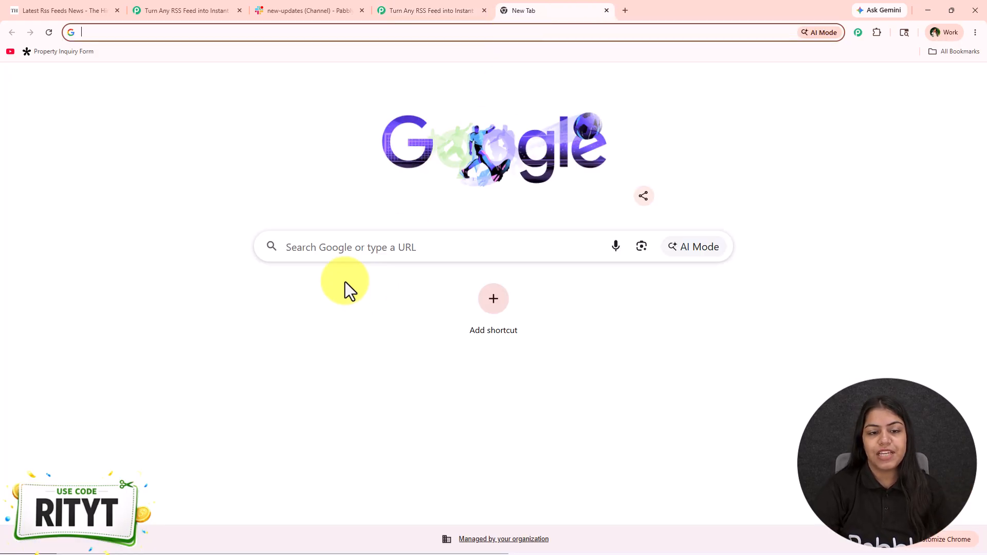
pyautogui.click(342, 256)
pyautogui.write('Th')
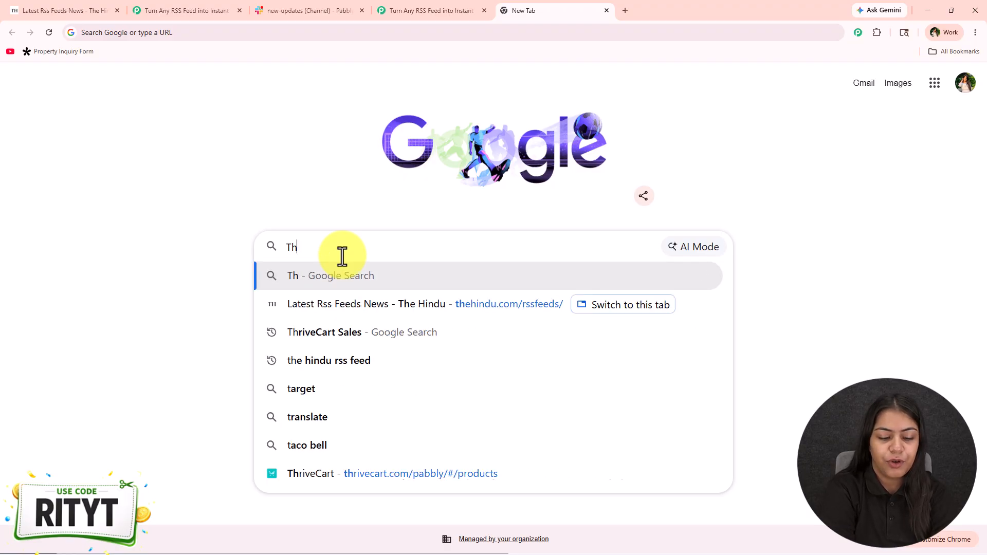
pyautogui.write('e hindu RSS FEED')
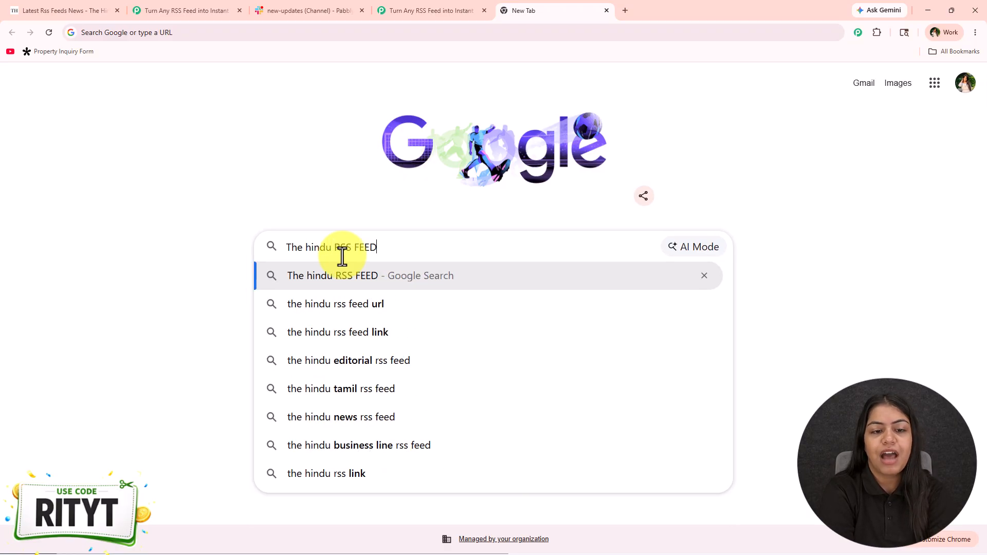
pyautogui.press('Return')
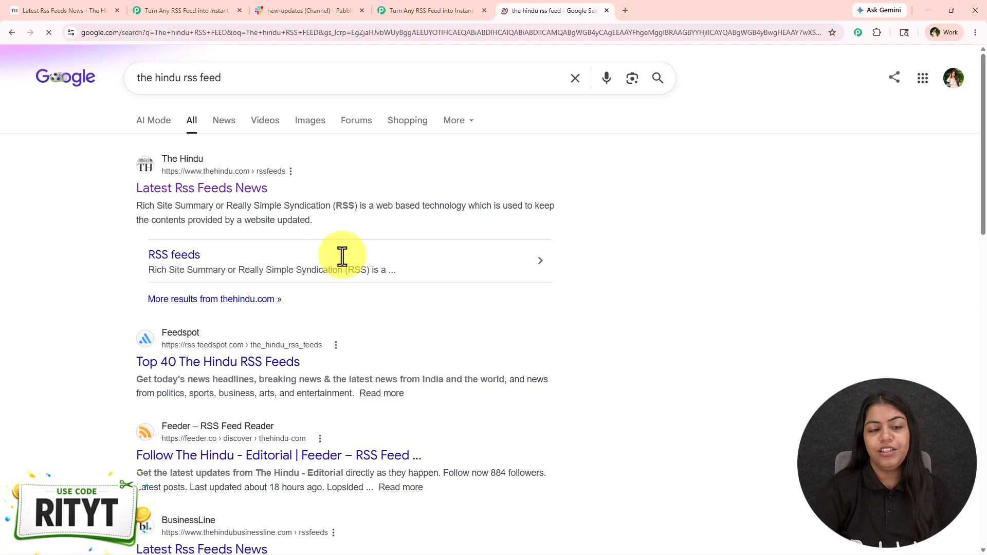
pyautogui.click(185, 189)
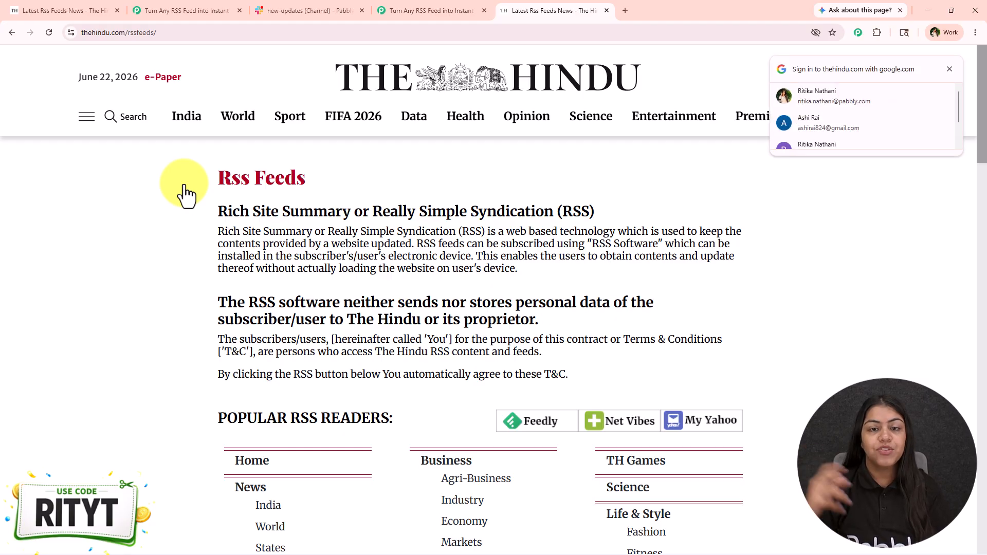
# - Dismiss the sign-in prompt and e-book offer on The Hindu's RSS page, and open the Markets feed under Business
pyautogui.click(950, 69)
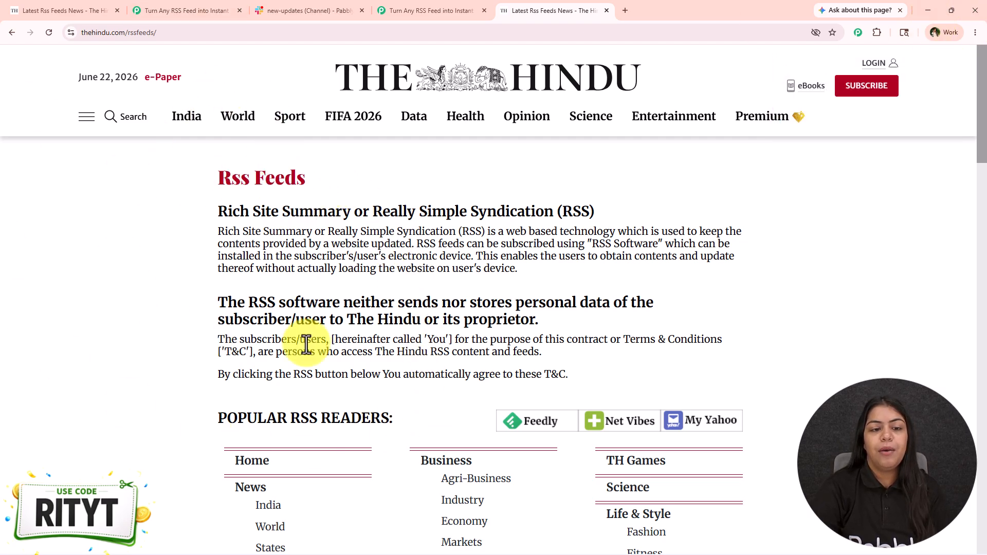
pyautogui.scroll(-6, 532, 355)
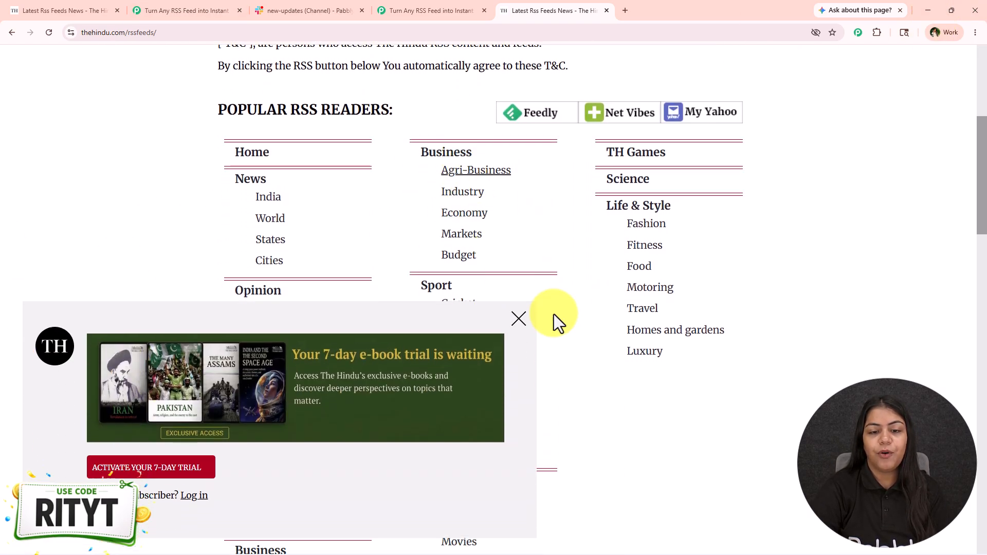
pyautogui.click(520, 319)
pyautogui.scroll(-3, 522, 274)
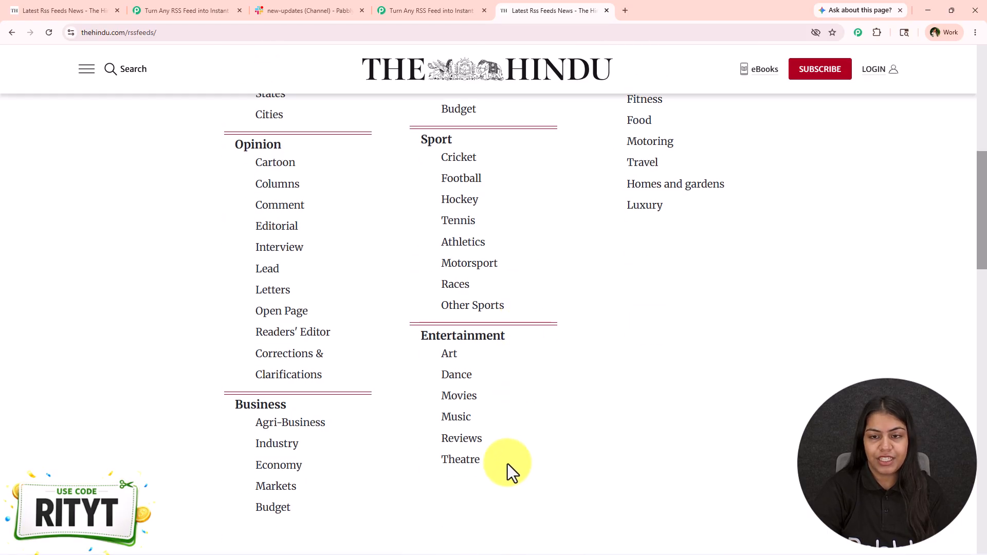
pyautogui.scroll(5, 672, 354)
pyautogui.scroll(-2, 634, 379)
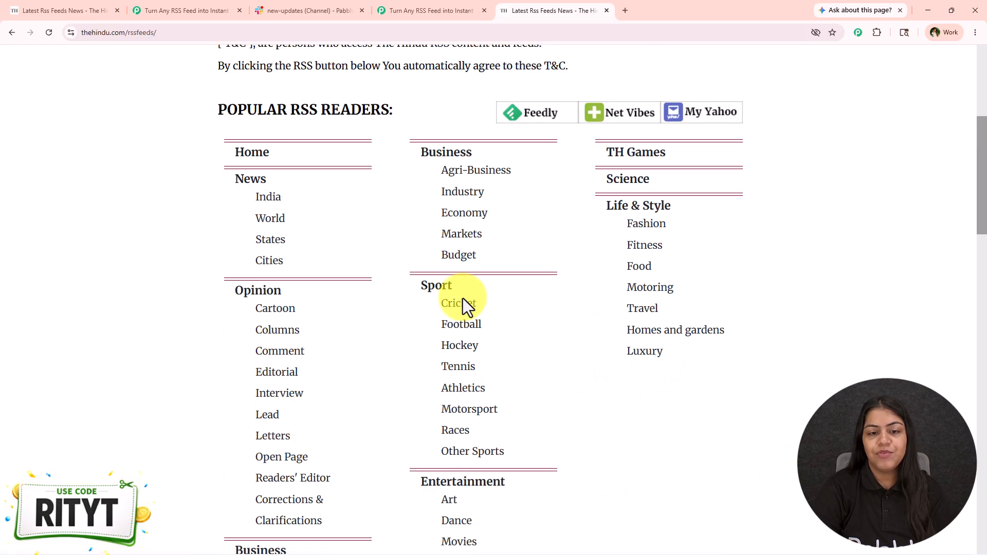
pyautogui.click(462, 234)
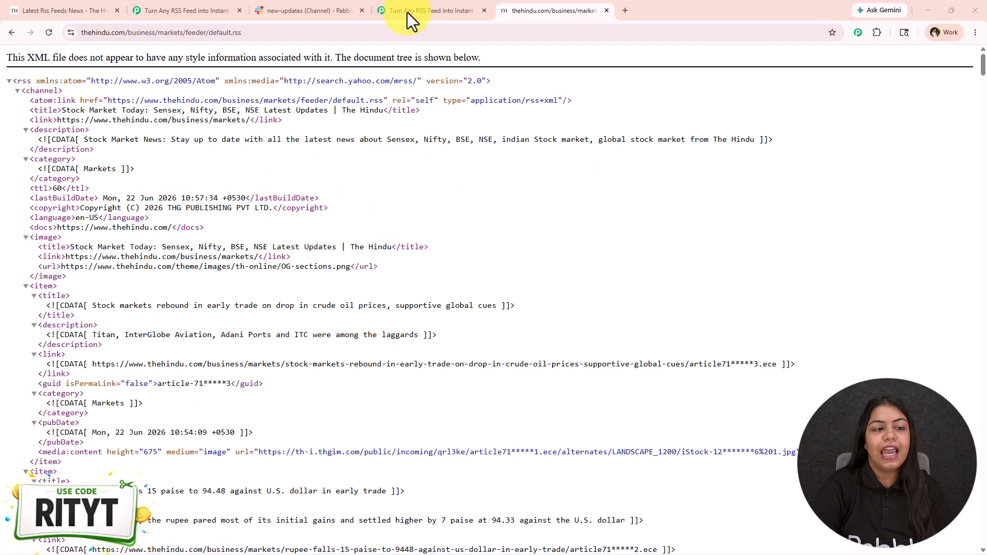
# - Read through the Markets feed's channel description to see which stock market topics it covers
pyautogui.moveTo(171, 140); pyautogui.dragTo(378, 140)
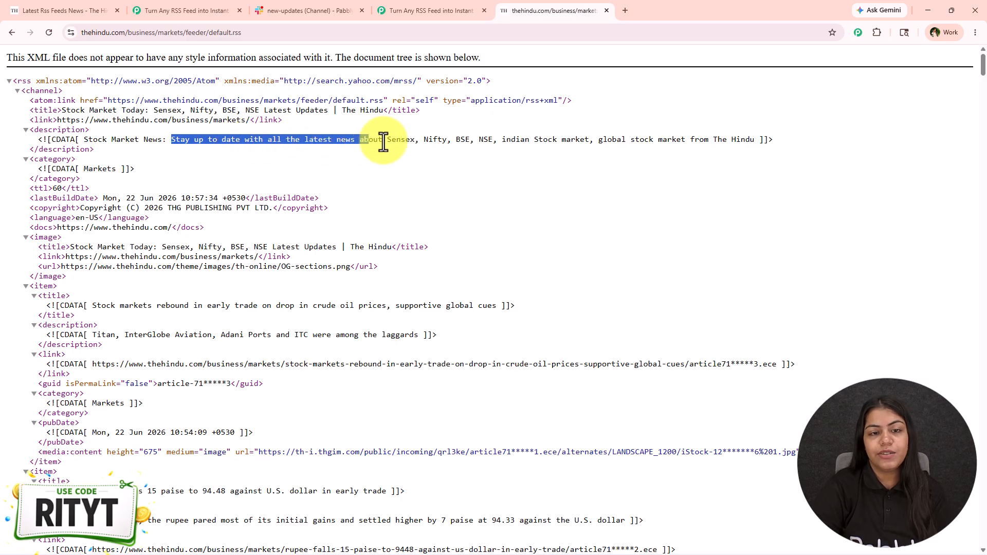
pyautogui.doubleClick(406, 140)
pyautogui.doubleClick(463, 140)
pyautogui.doubleClick(485, 140)
pyautogui.doubleClick(515, 140)
pyautogui.moveTo(601, 140); pyautogui.dragTo(792, 150)
pyautogui.click(745, 242)
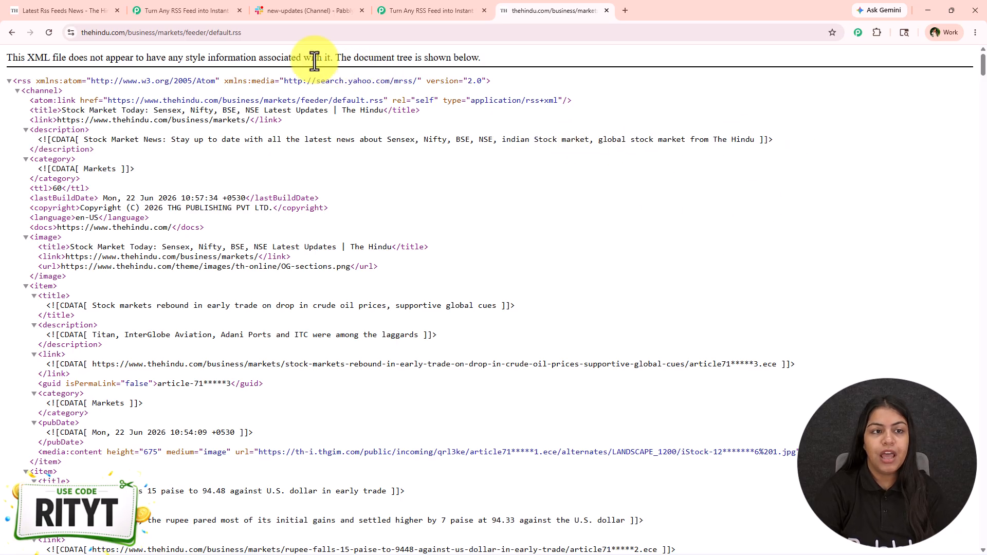
# - Copy the Markets feed's address and enter it as the Feed URL of the RSS trigger in Pabbly Connect
pyautogui.click(288, 33)
pyautogui.hotkey('ctrl', 'c')
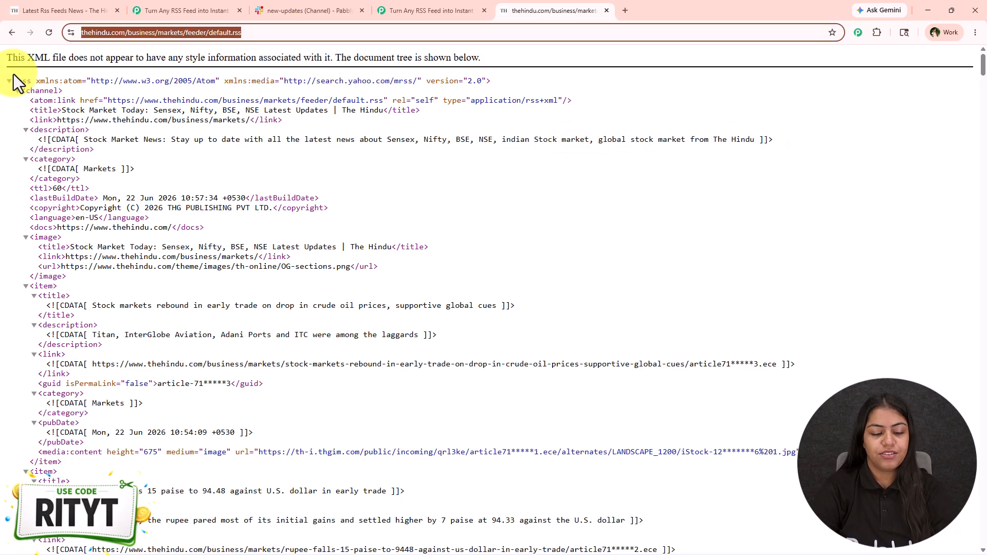
pyautogui.click(347, 10)
pyautogui.click(391, 10)
pyautogui.click(566, 286)
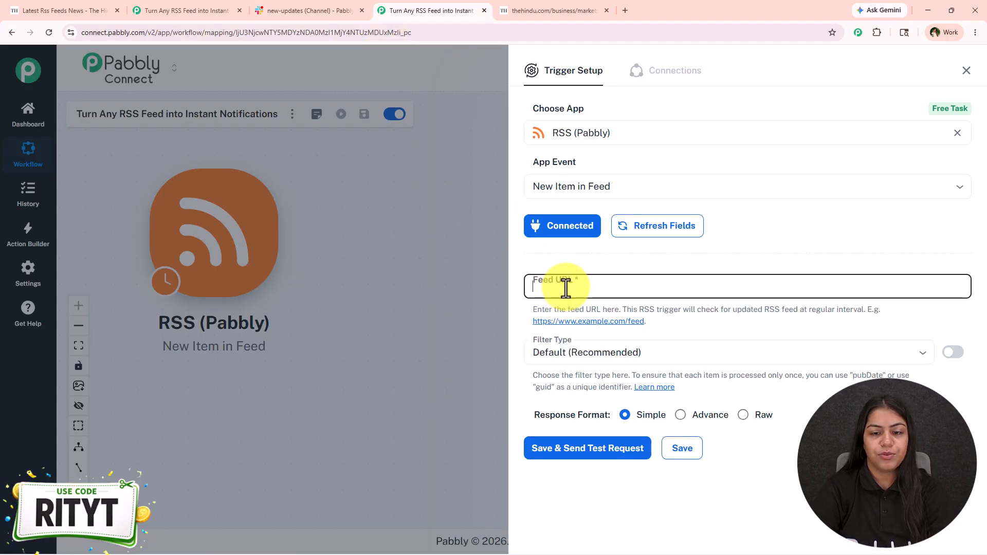
pyautogui.hotkey('ctrl', 'v')
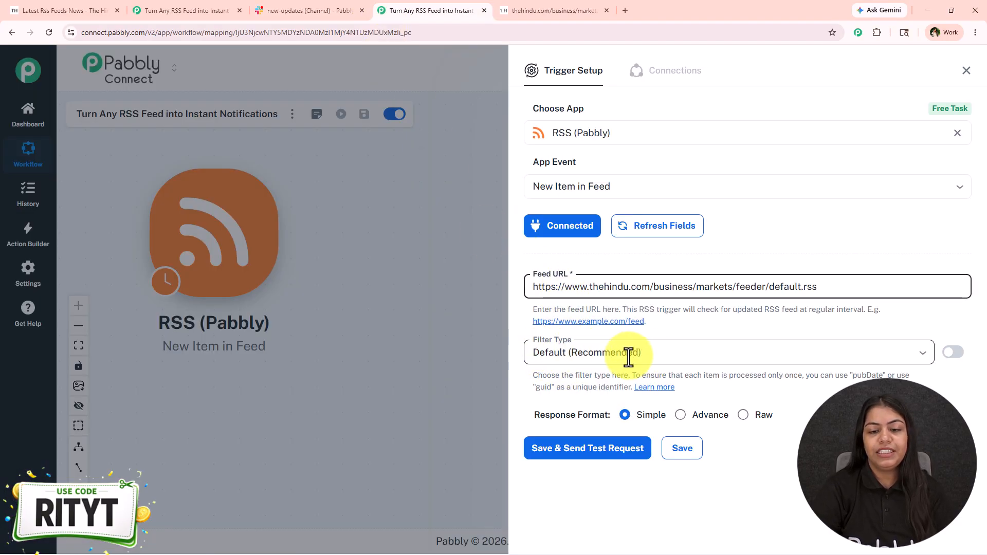
# - Save the RSS trigger with a test request and review the title, link, date, description and media fields in the response
pyautogui.click(638, 451)
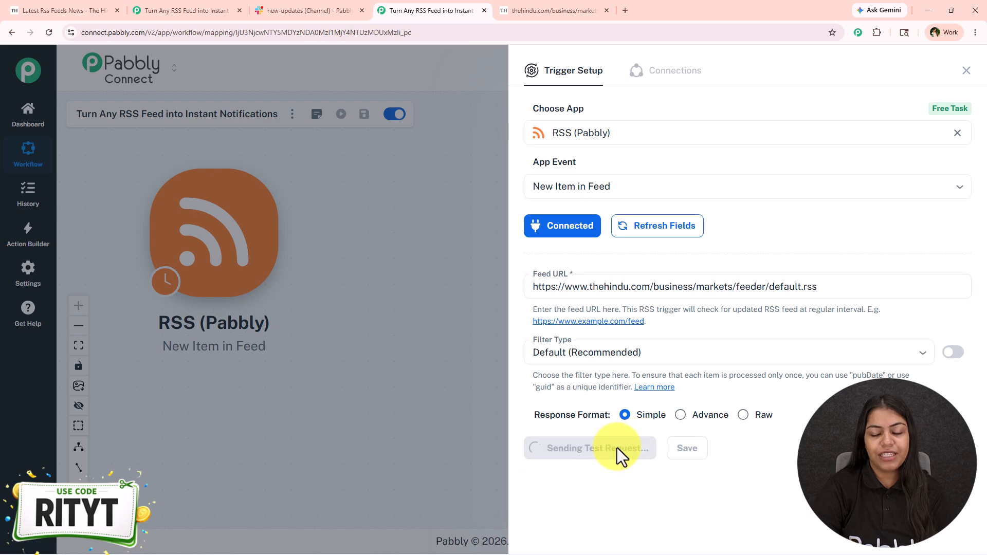
pyautogui.scroll(-6, 692, 352)
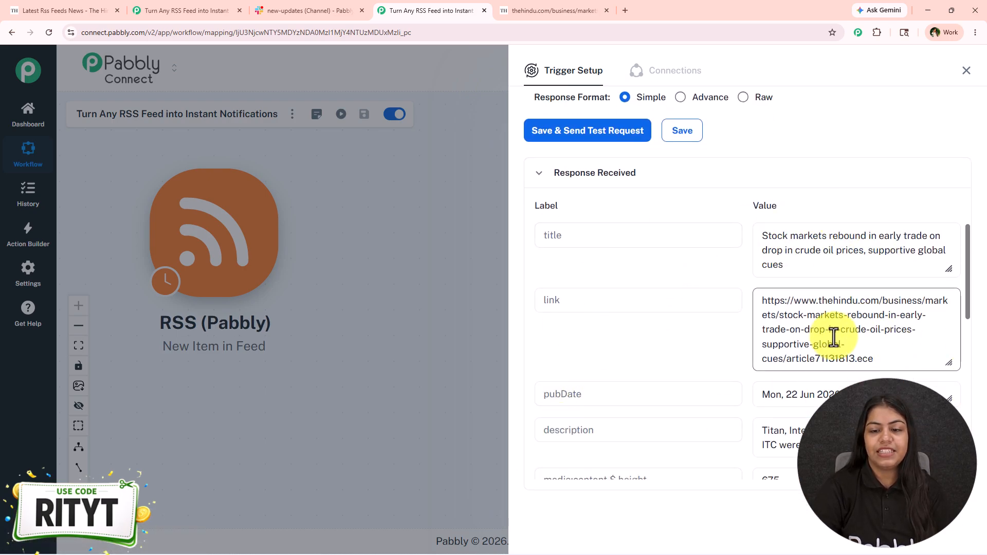
pyautogui.scroll(-2, 772, 370)
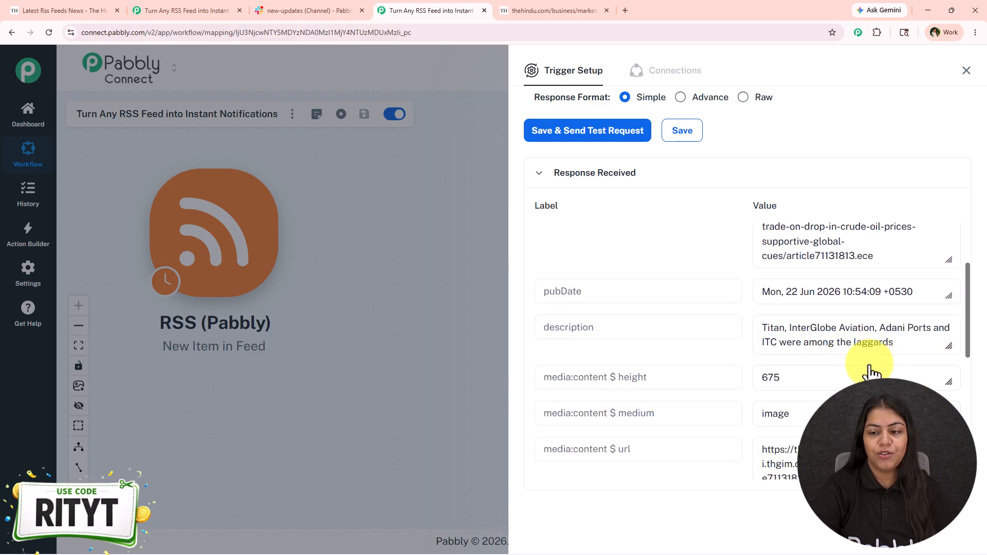
pyautogui.scroll(3, 870, 368)
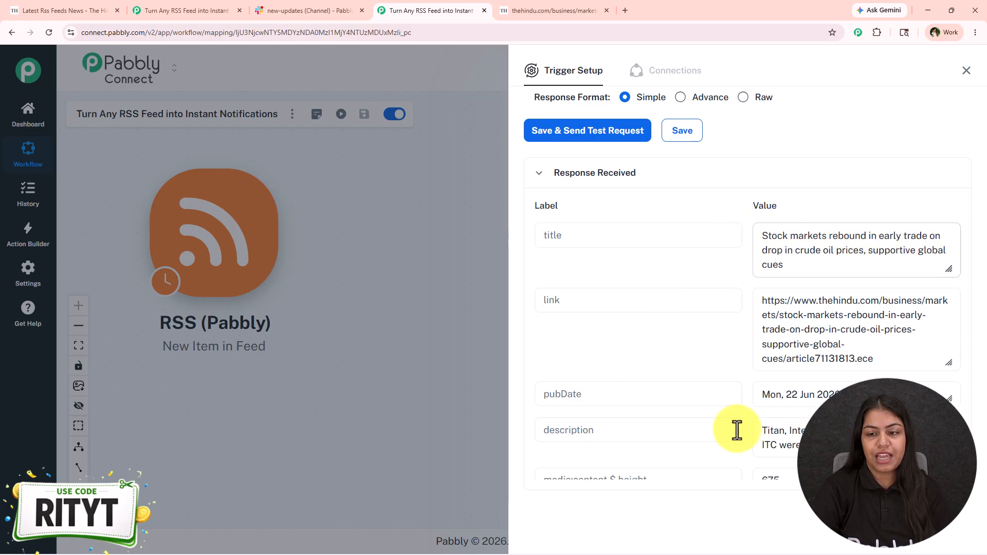
pyautogui.scroll(-2, 854, 339)
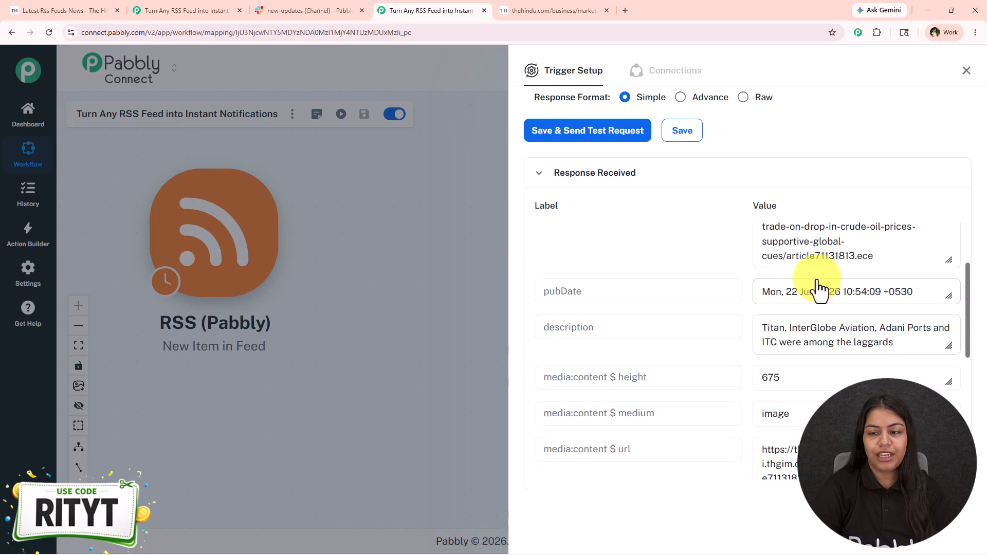
pyautogui.moveTo(946, 347); pyautogui.dragTo(952, 350)
pyautogui.scroll(-2, 924, 347)
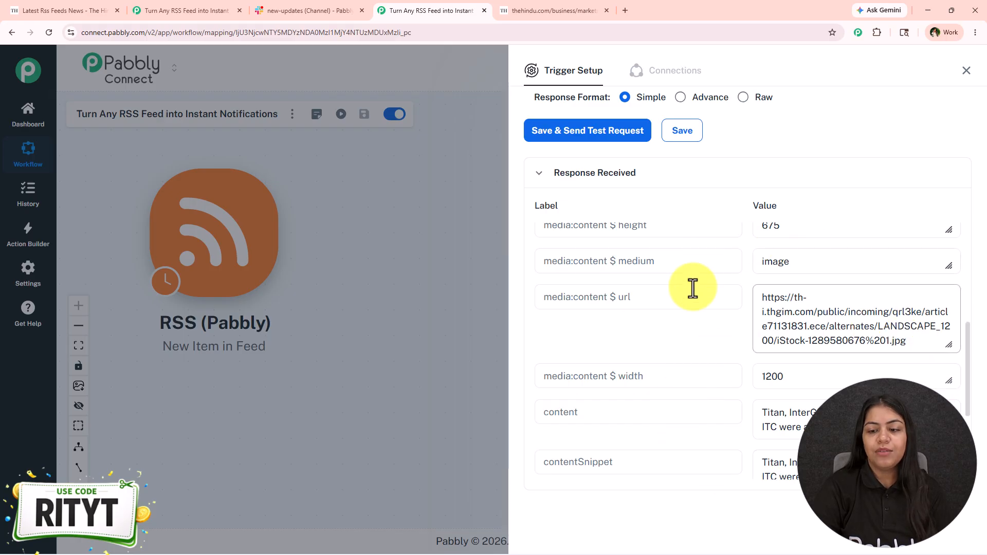
# - Look at the news message in Slack's new-updates channel and return to the RSS trigger setup in Pabbly Connect
pyautogui.click(272, 7)
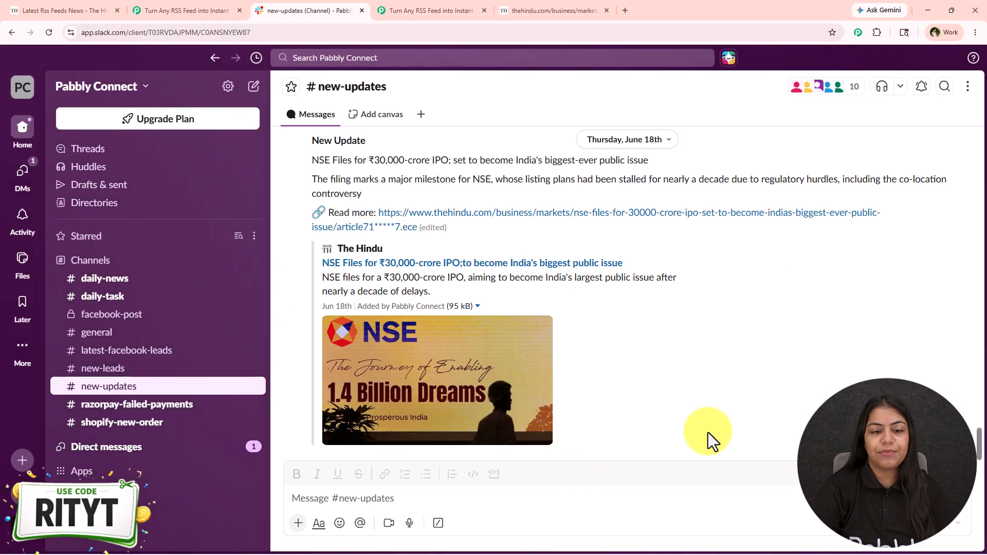
pyautogui.click(222, 9)
pyautogui.click(383, 7)
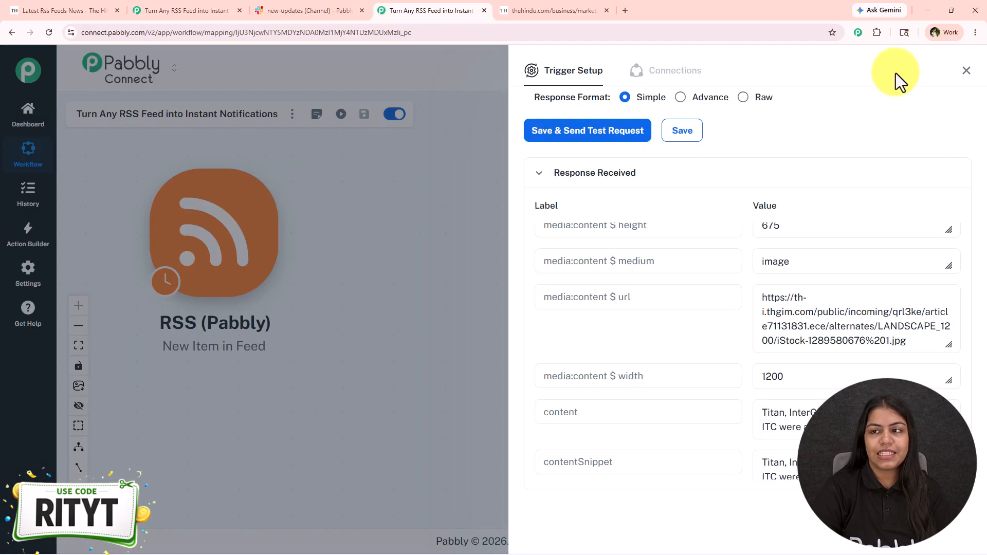
# - Close the trigger setup, and set and save the RSS step's trigger time as Check every 60 minutes
pyautogui.click(961, 73)
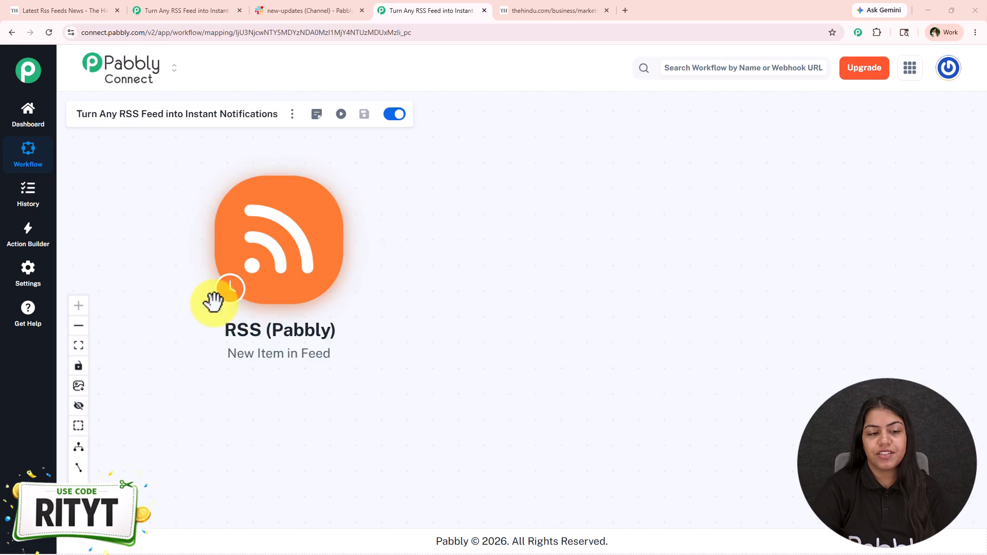
pyautogui.moveTo(221, 303)
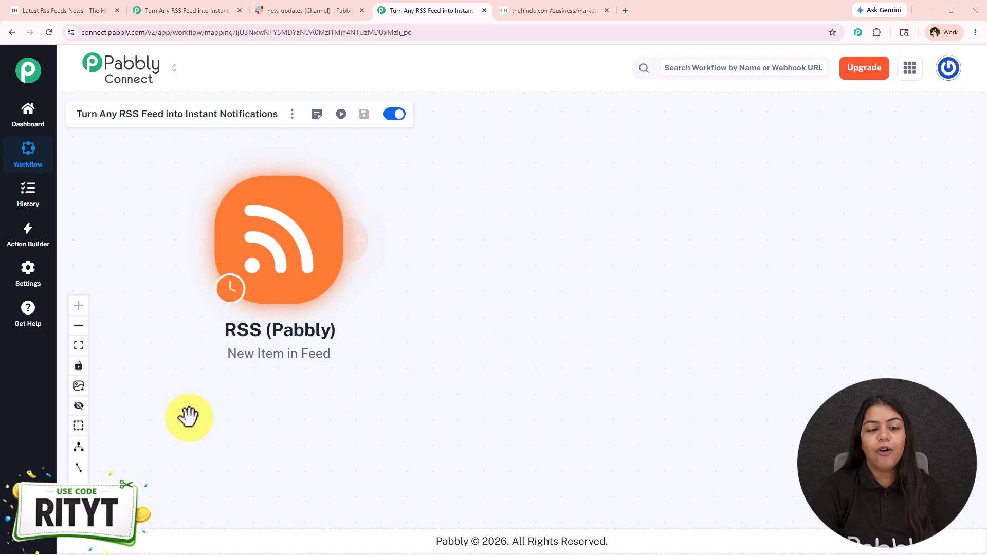
pyautogui.rightClick(285, 235)
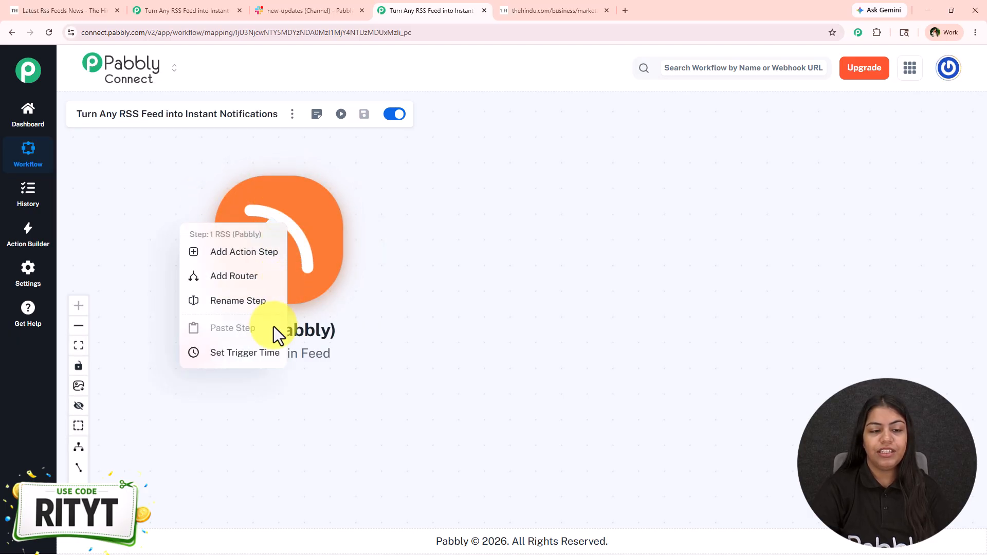
pyautogui.click(247, 352)
pyautogui.click(473, 284)
pyautogui.scroll(-5, 425, 390)
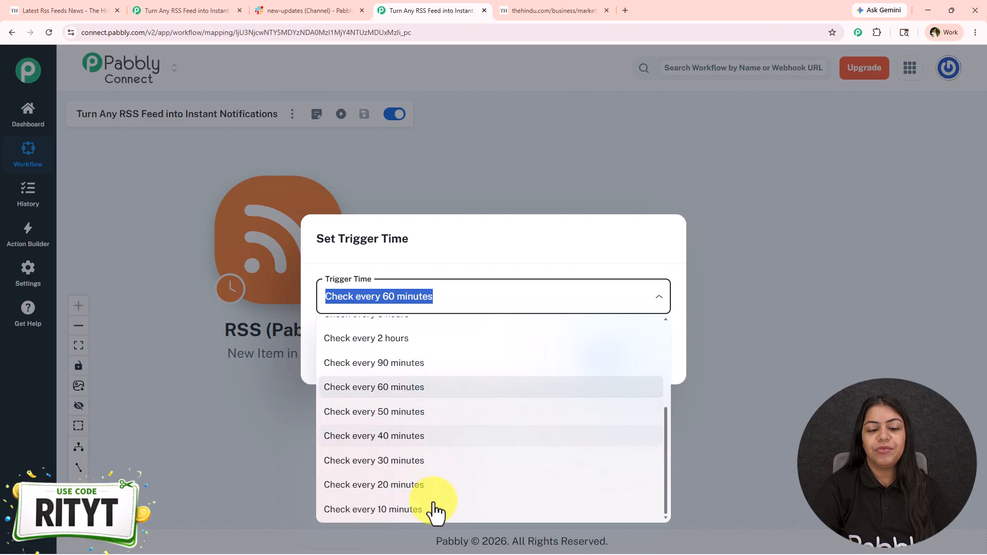
pyautogui.scroll(4, 440, 514)
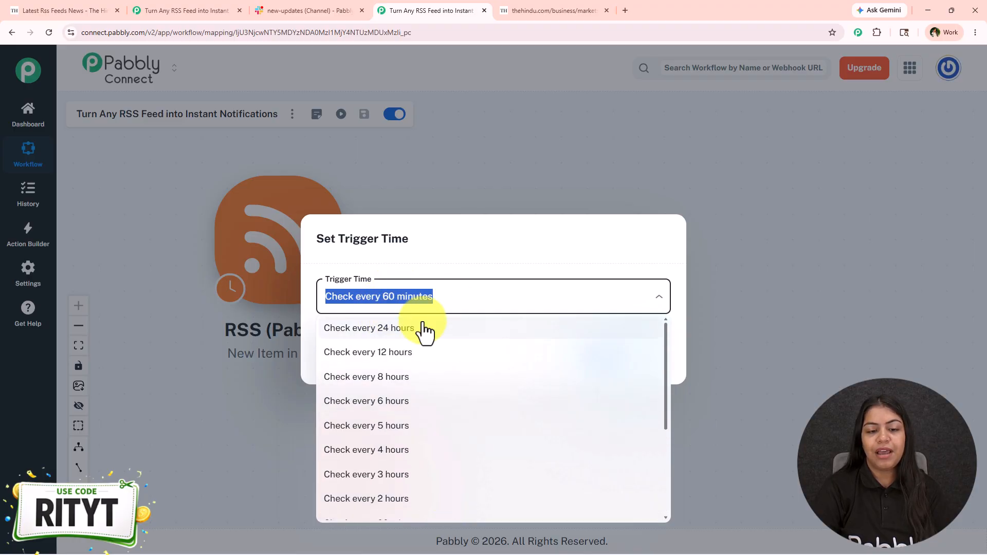
pyautogui.scroll(-4, 408, 378)
pyautogui.scroll(-1, 439, 456)
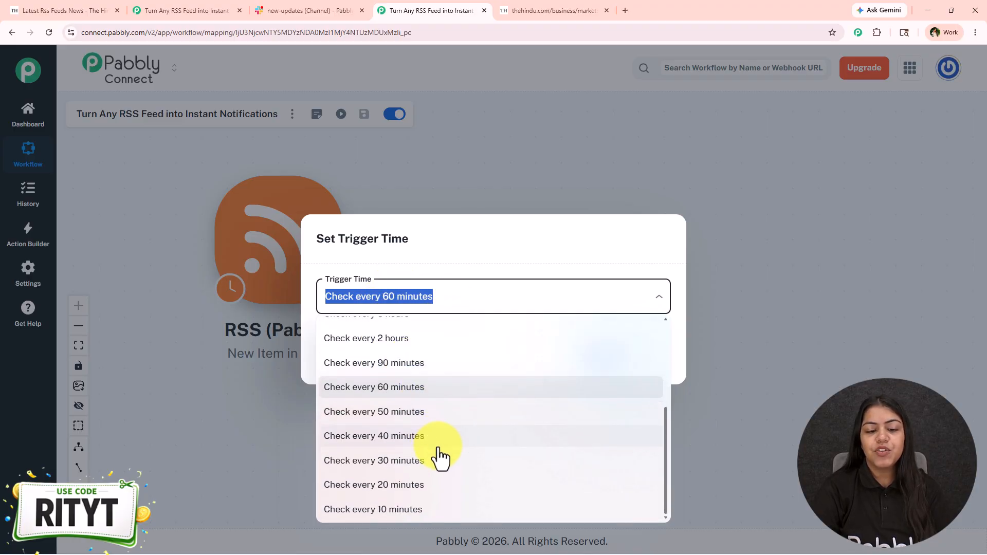
pyautogui.click(421, 391)
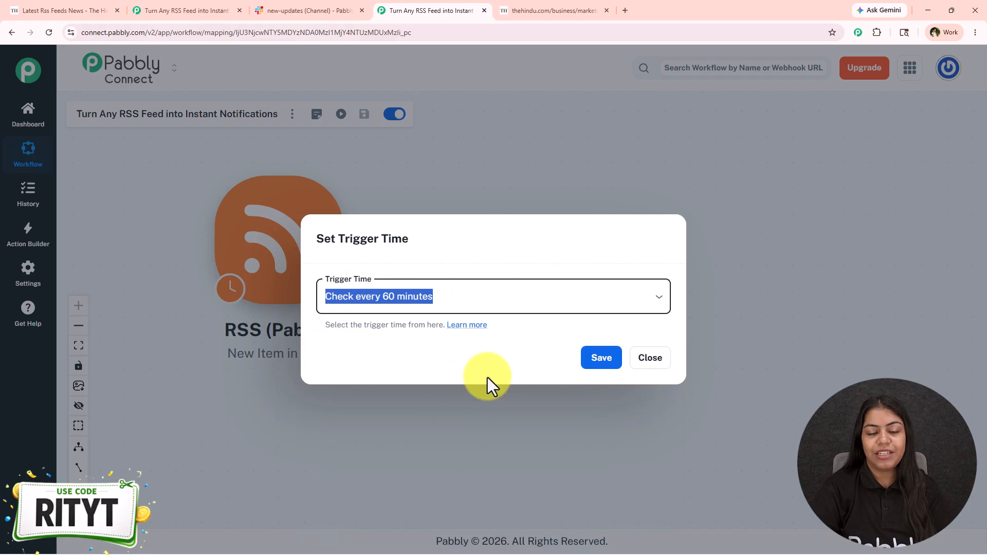
pyautogui.click(603, 359)
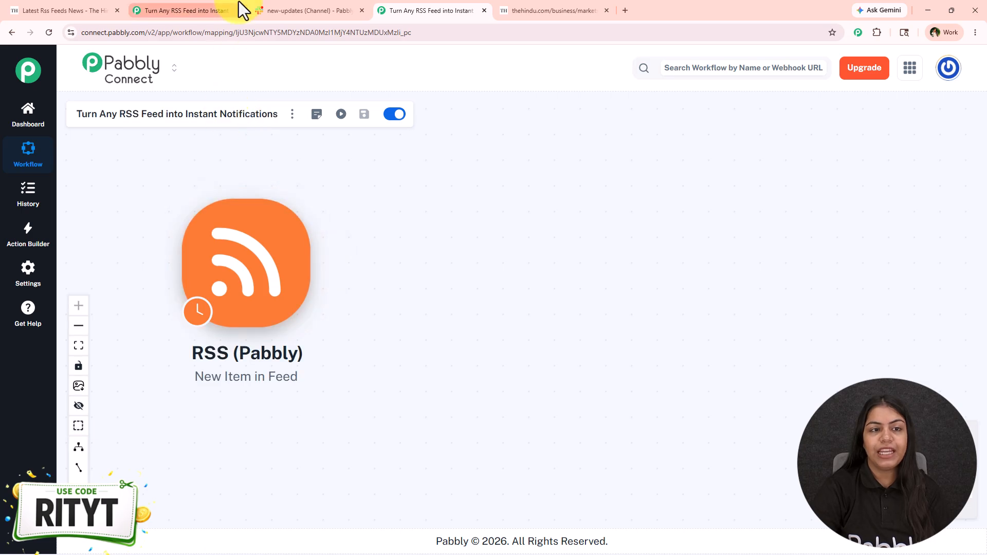
# - Switch to Slack to view the sample update in the new-updates channel, and return to the workflow canvas
pyautogui.click(286, 10)
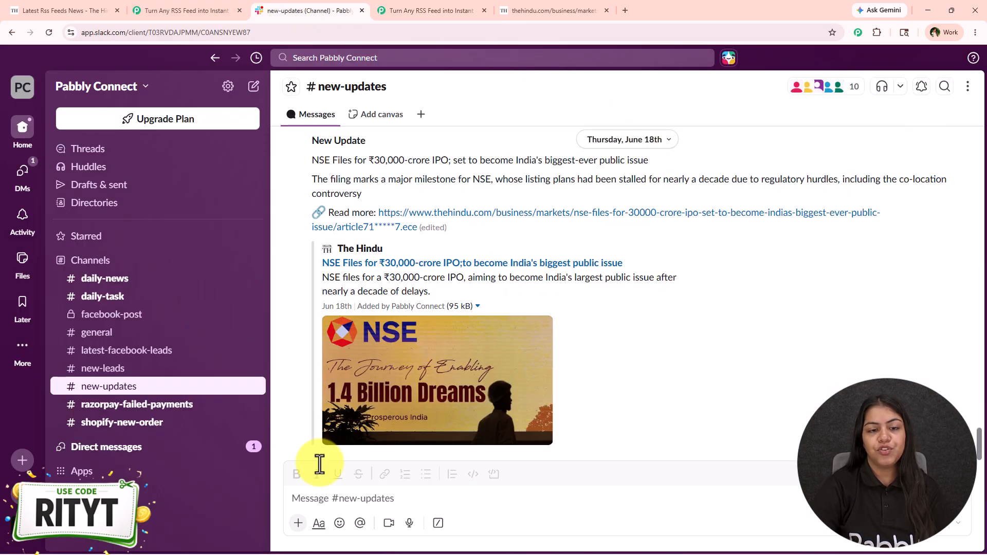
pyautogui.scroll(1, 565, 337)
pyautogui.scroll(-1, 565, 337)
pyautogui.click(432, 11)
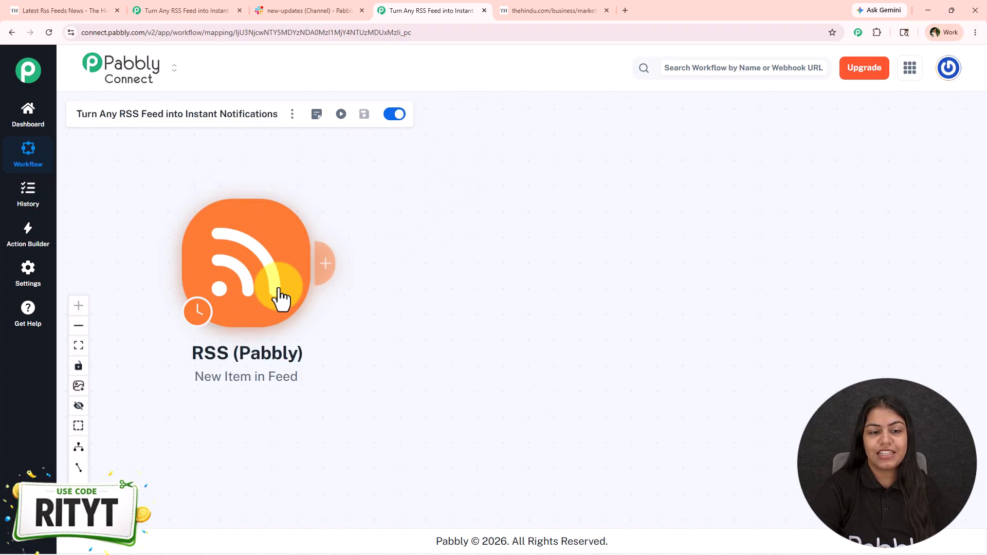
# - Add a Slack action after the RSS trigger with the event Send Channel Message
pyautogui.click(319, 266)
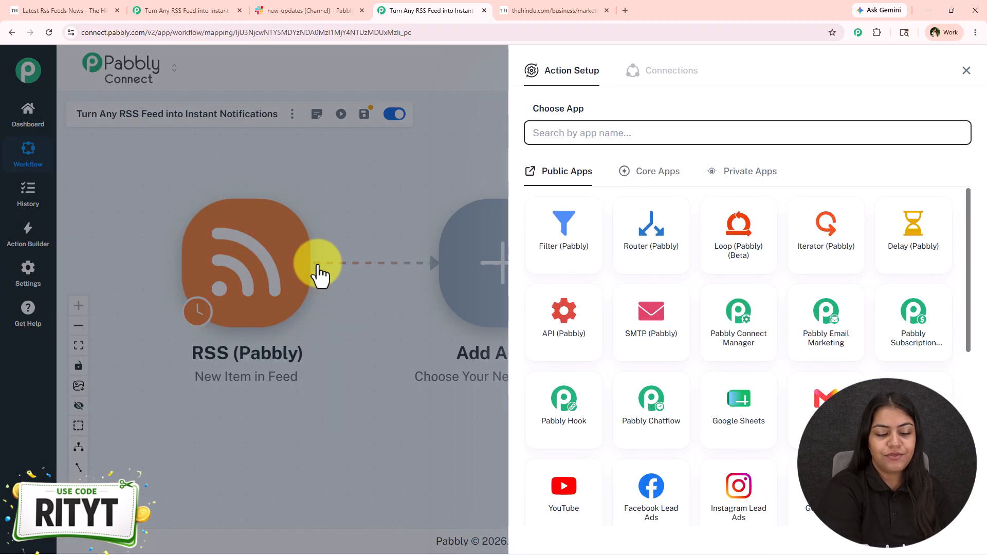
pyautogui.write('Slack')
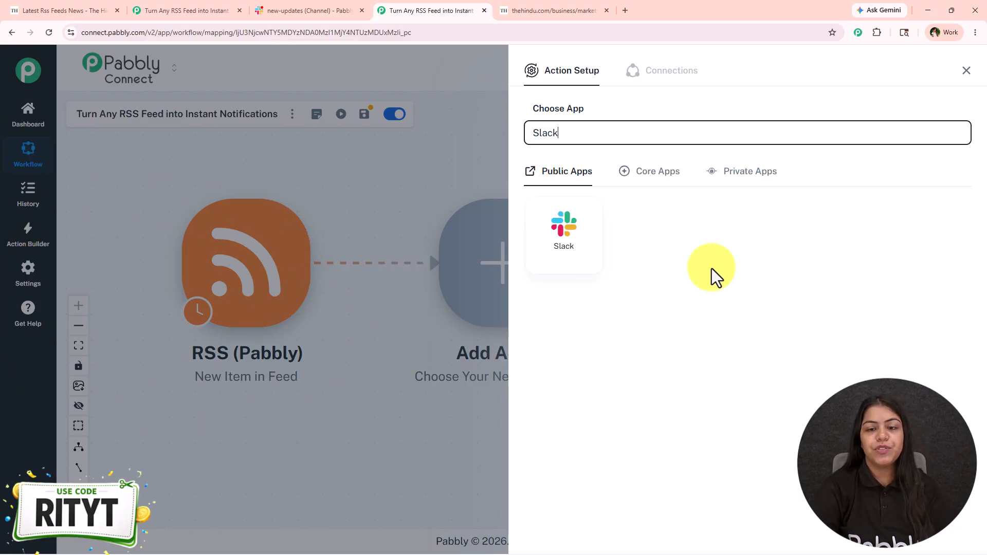
pyautogui.click(561, 242)
pyautogui.click(590, 183)
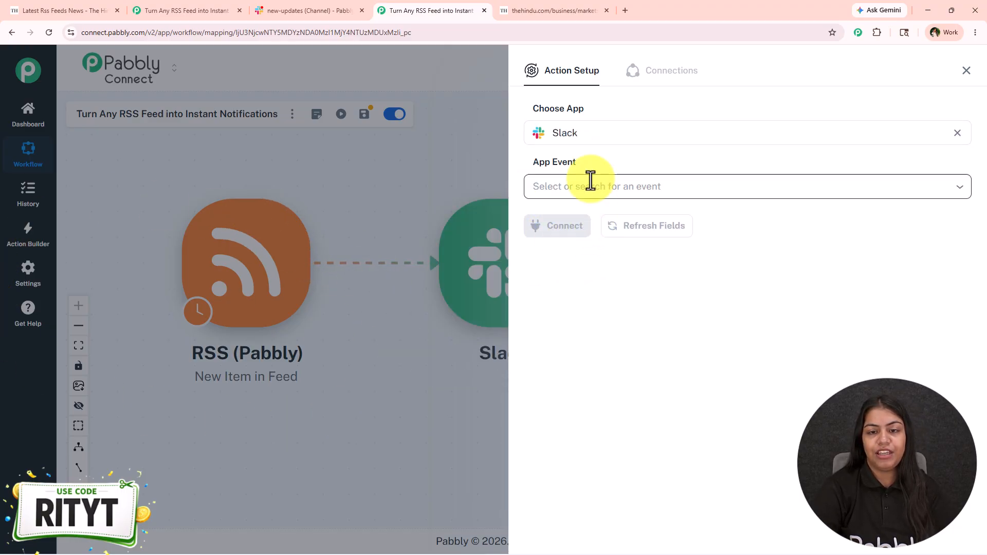
pyautogui.click(781, 226)
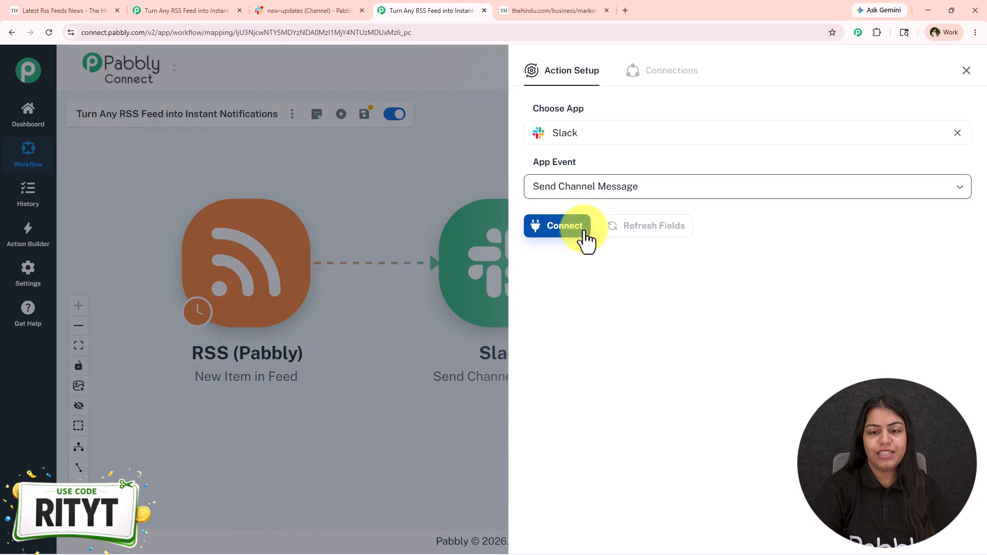
# - Start adding a new Slack connection for the Send Channel Message action, after viewing the new-updates channel in Slack
pyautogui.click(584, 241)
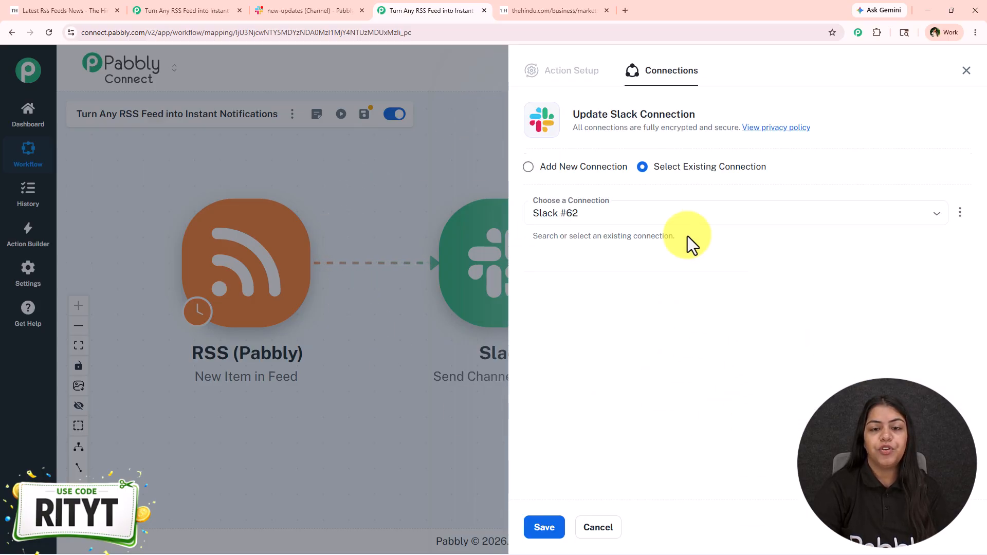
pyautogui.click(271, 10)
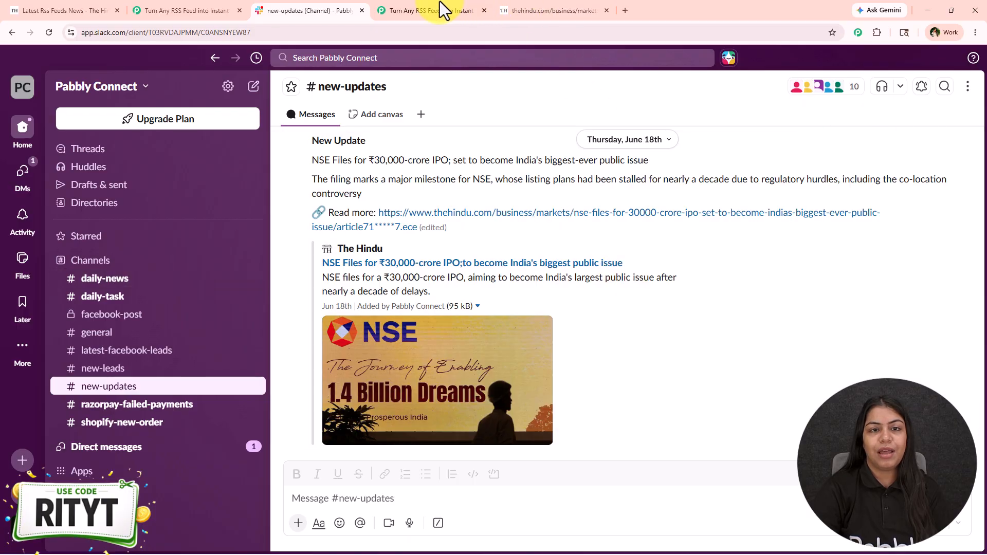
pyautogui.click(452, 11)
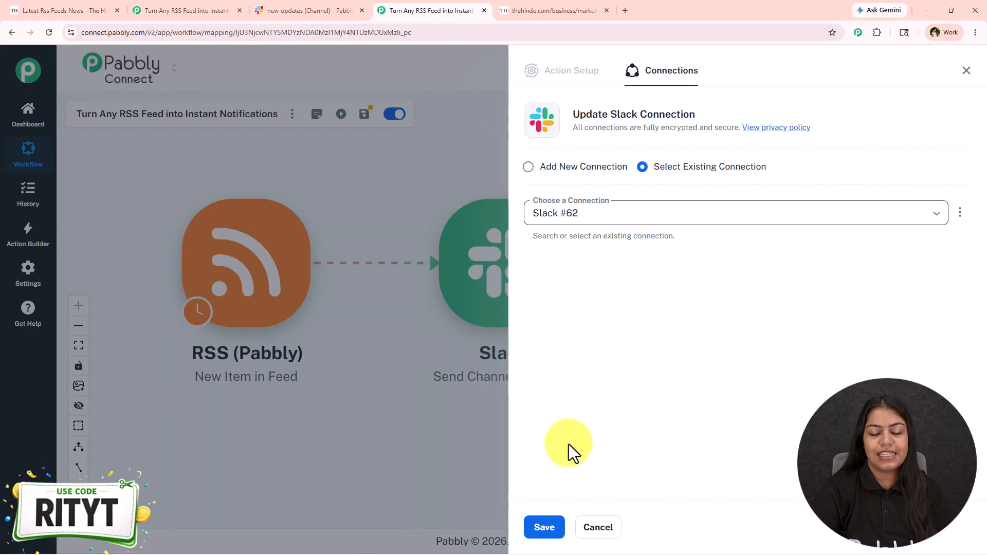
pyautogui.click(528, 168)
pyautogui.click(558, 286)
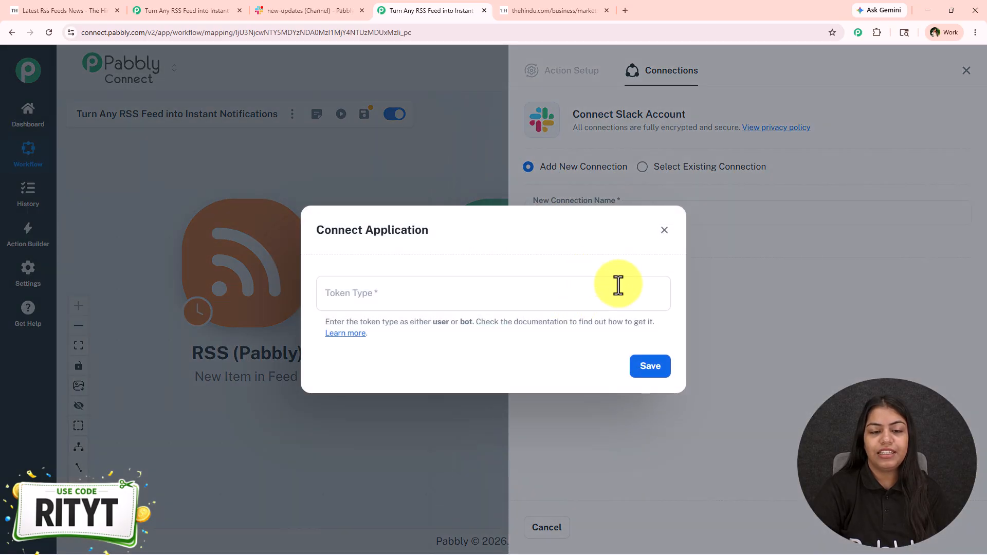
# - Open the documentation on Slack token types and examine the permissions listed for the user and bot types
pyautogui.click(492, 294)
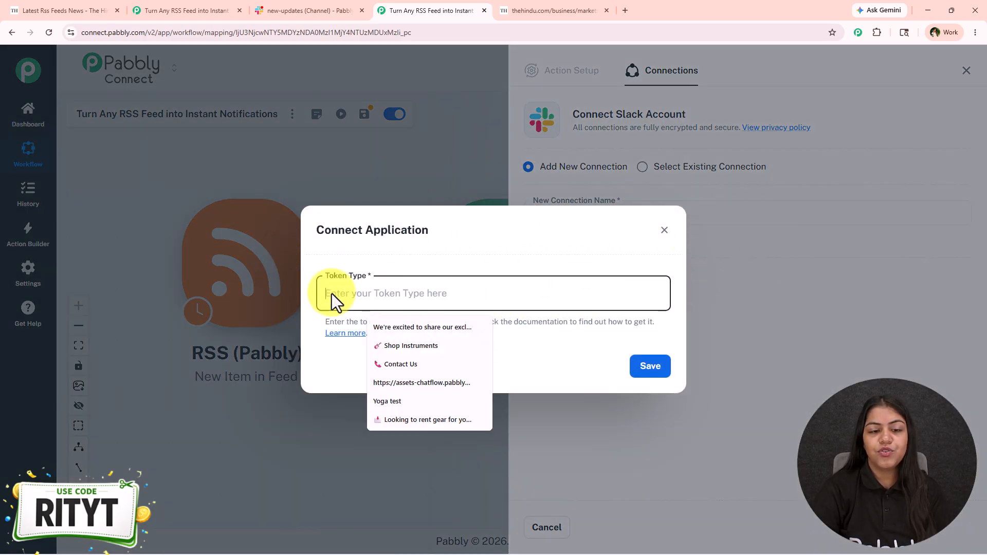
pyautogui.click(555, 351)
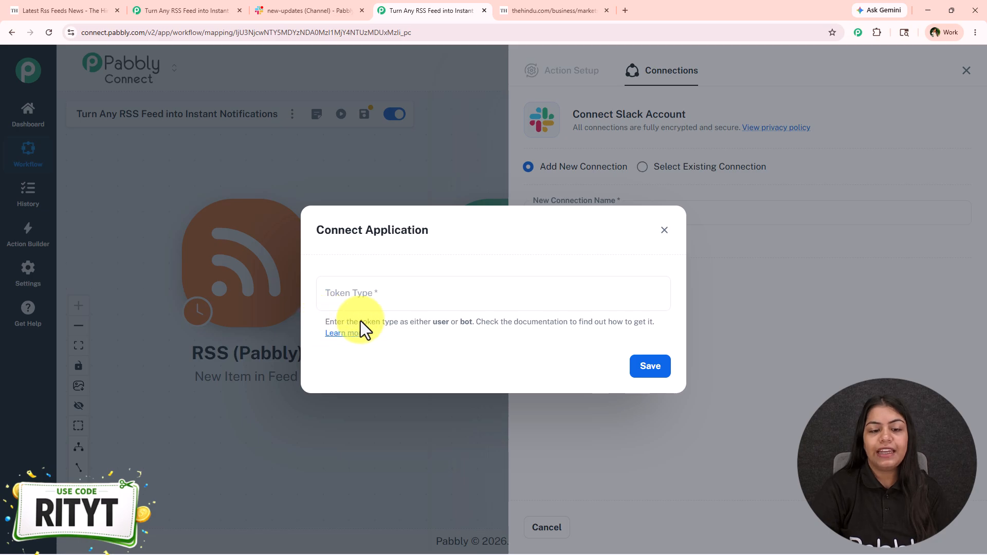
pyautogui.moveTo(476, 322); pyautogui.dragTo(582, 329)
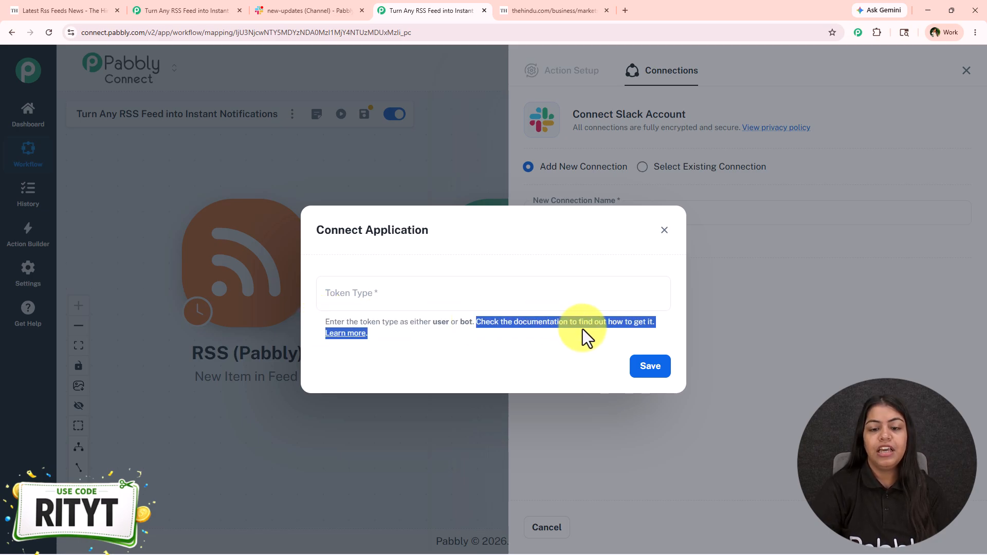
pyautogui.click(653, 334)
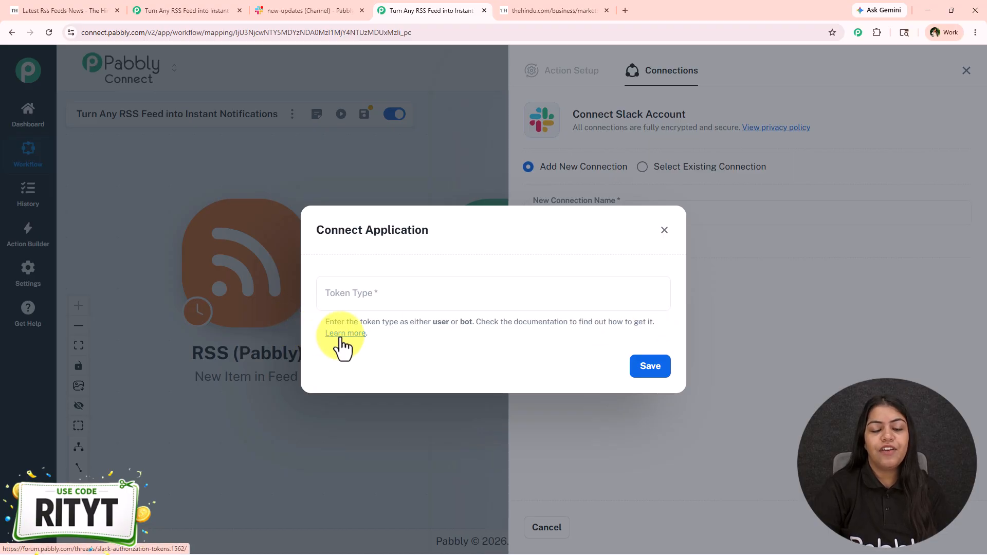
pyautogui.click(341, 337)
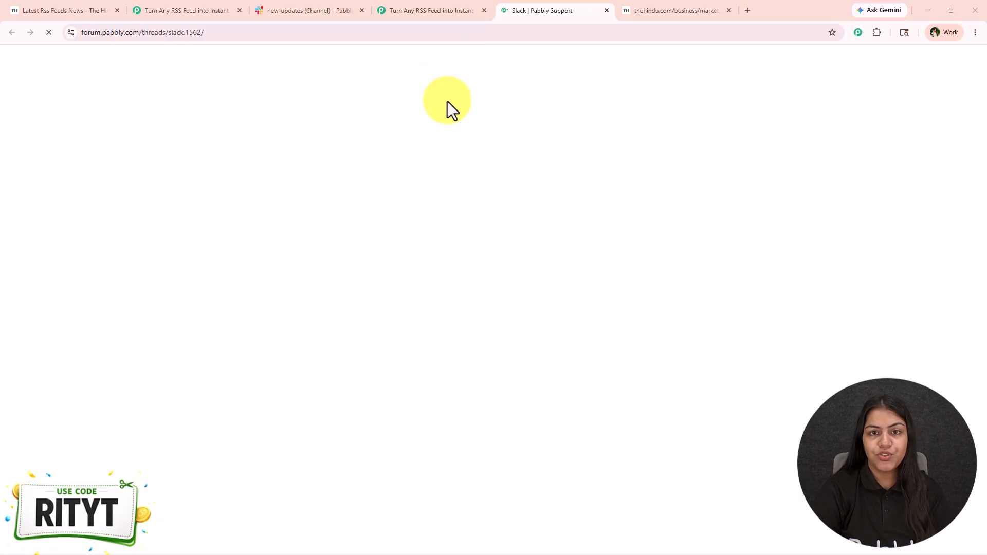
pyautogui.scroll(-6, 454, 226)
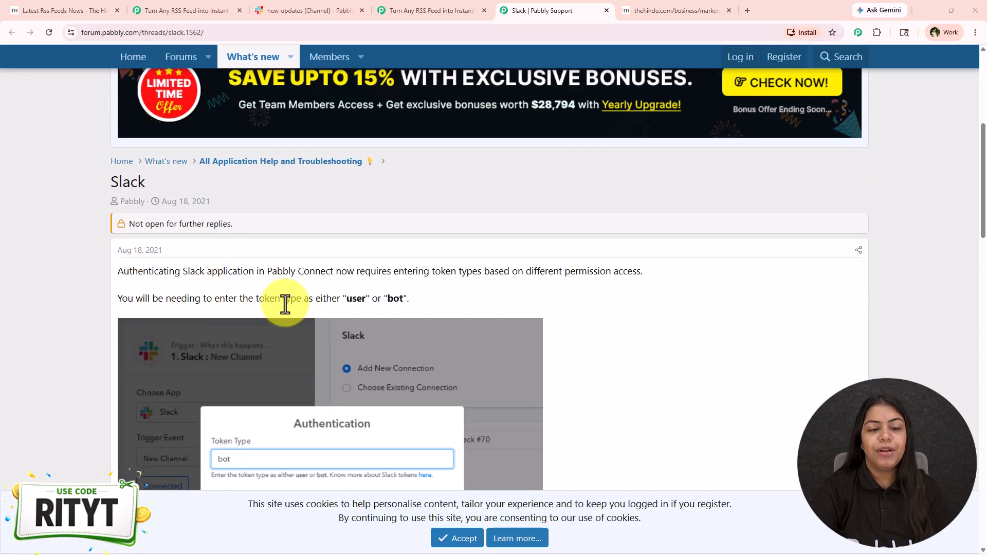
pyautogui.doubleClick(358, 298)
pyautogui.scroll(-7, 389, 305)
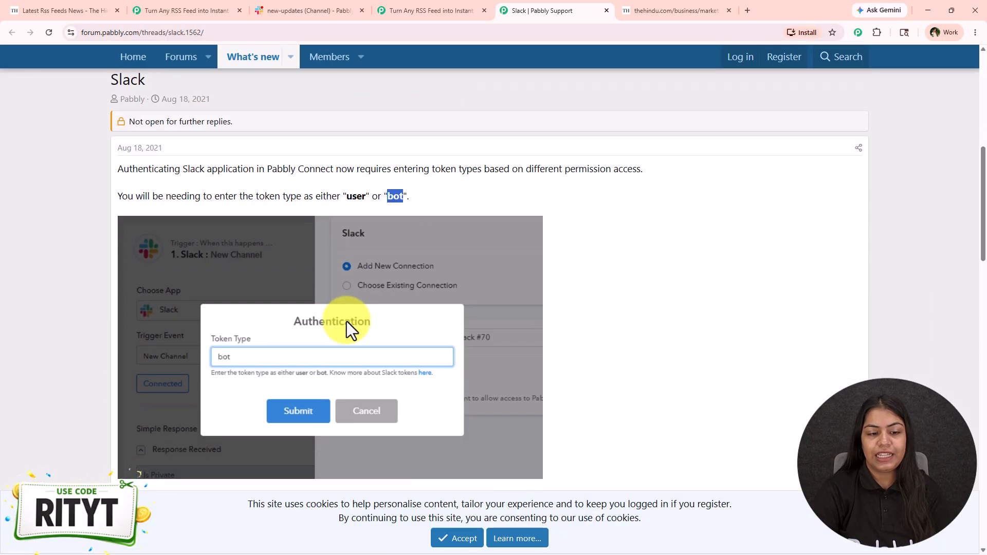
pyautogui.scroll(2, 460, 314)
pyautogui.scroll(1, 460, 314)
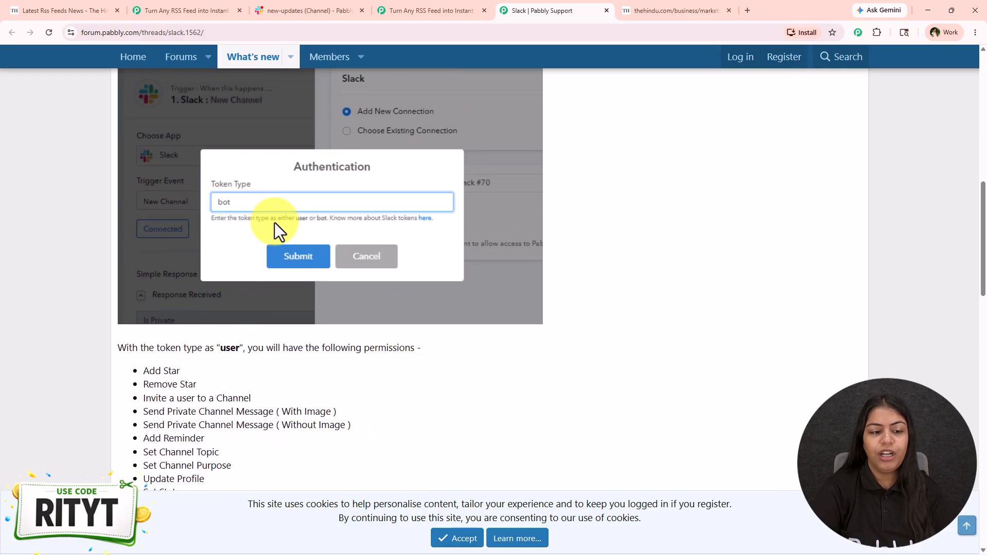
pyautogui.scroll(-2, 275, 224)
pyautogui.moveTo(128, 253); pyautogui.dragTo(269, 397)
pyautogui.scroll(-13, 267, 371)
pyautogui.scroll(3, 151, 257)
pyautogui.moveTo(139, 247); pyautogui.dragTo(264, 418)
pyautogui.click(245, 469)
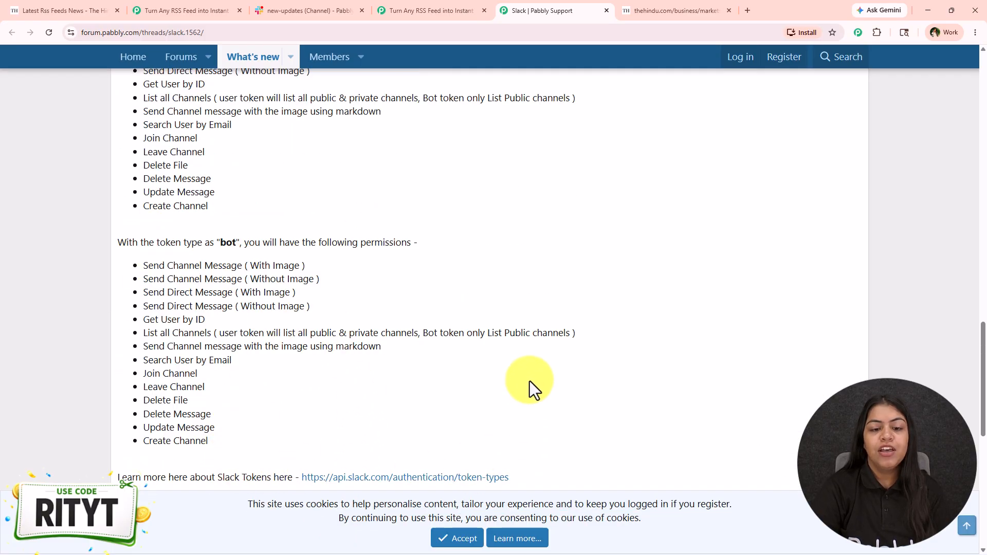
pyautogui.scroll(12, 505, 382)
# - Return to the Slack connection setup in Pabbly Connect and save bot as the token type
pyautogui.click(457, 10)
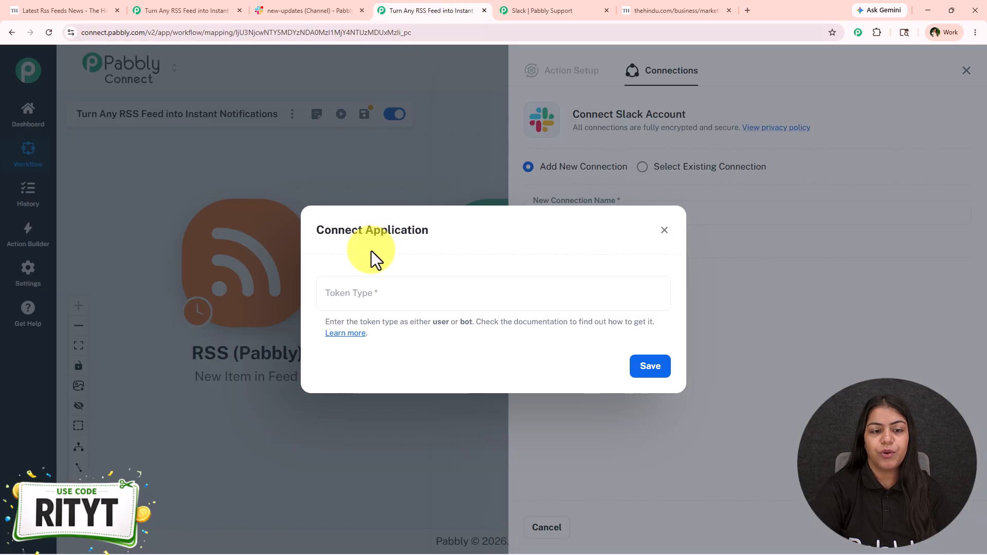
pyautogui.click(385, 291)
pyautogui.write('bot')
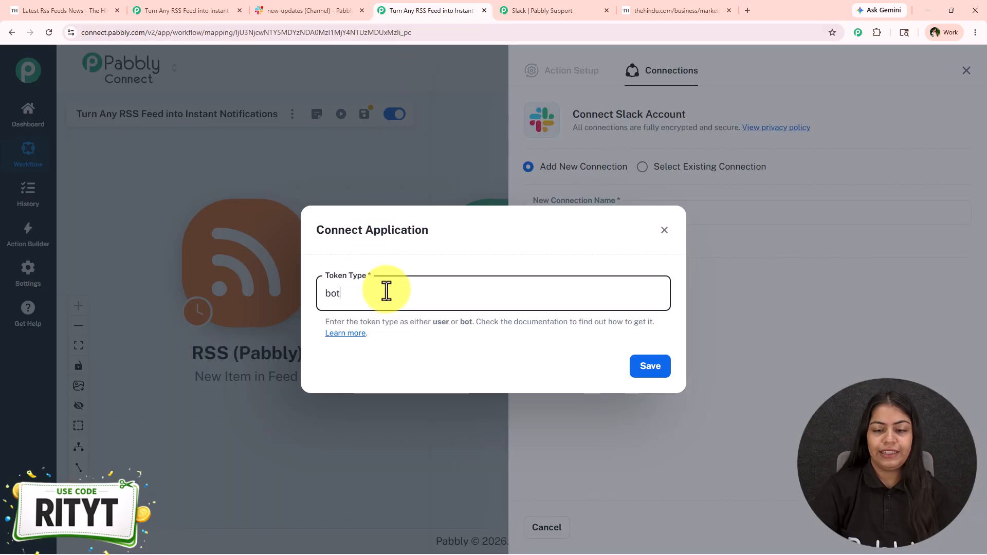
pyautogui.click(652, 371)
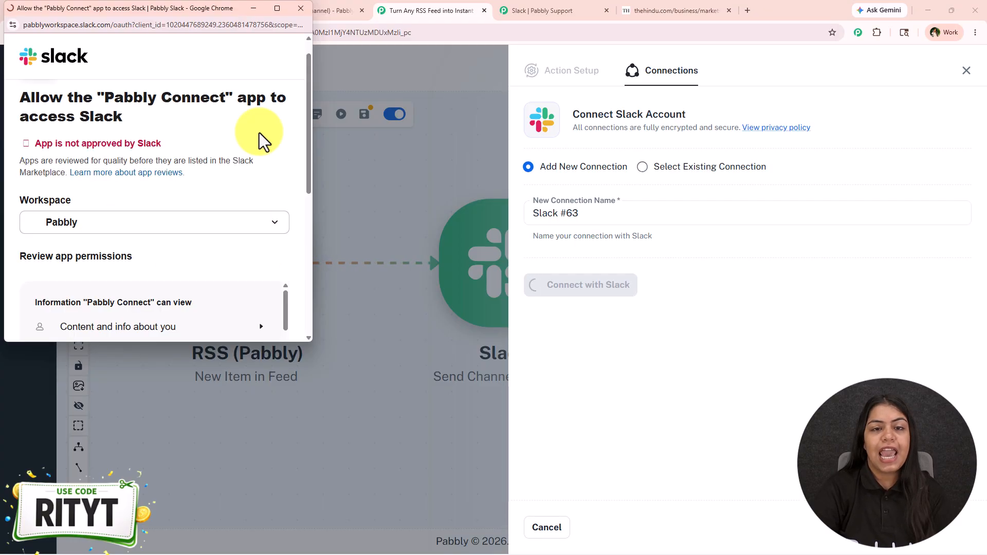
# - Choose the Pabbly Connect workspace, review the requested app permissions, and allow access to Slack
pyautogui.scroll(-3, 151, 194)
pyautogui.scroll(3, 151, 194)
pyautogui.click(129, 171)
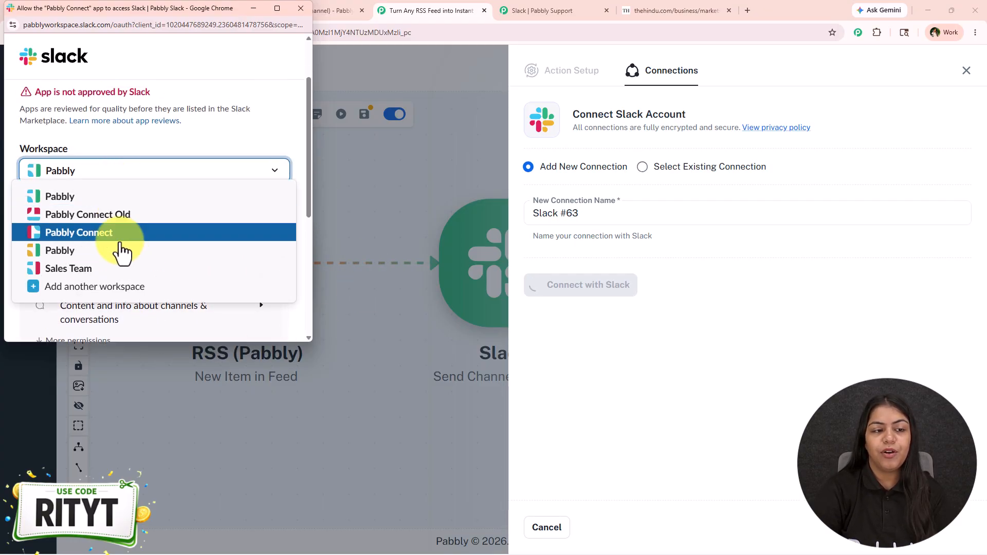
pyautogui.click(153, 241)
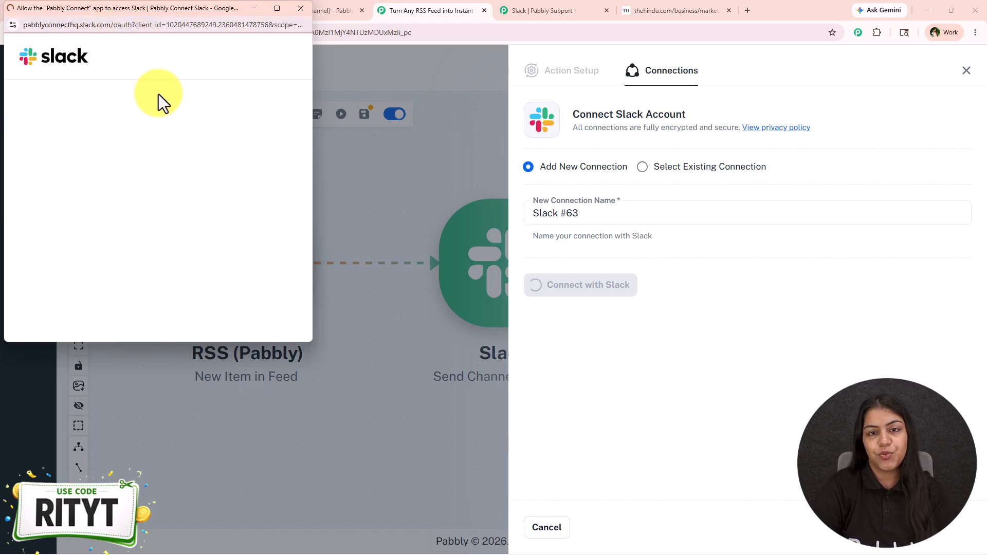
pyautogui.scroll(-5, 184, 193)
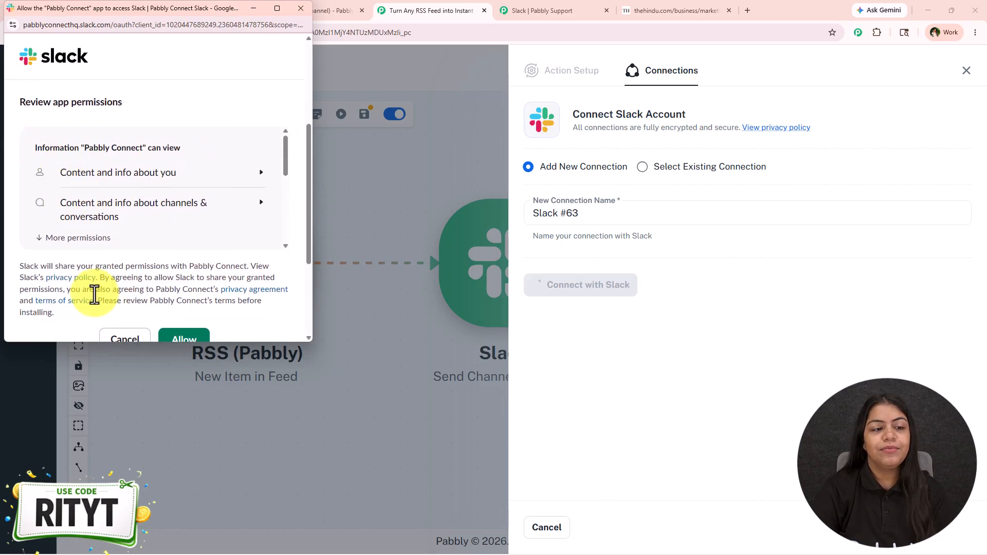
pyautogui.scroll(-3, 99, 189)
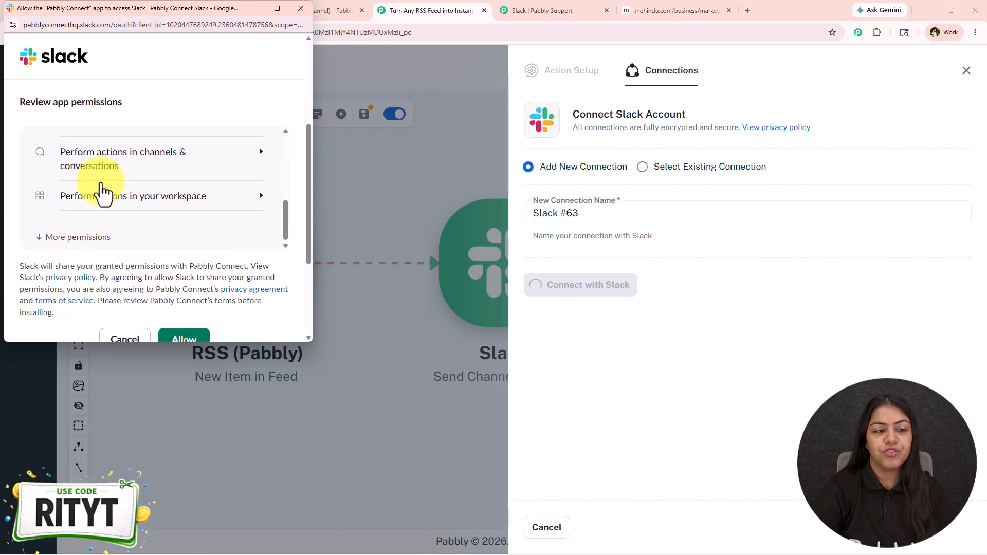
pyautogui.scroll(-3, 178, 304)
pyautogui.click(202, 196)
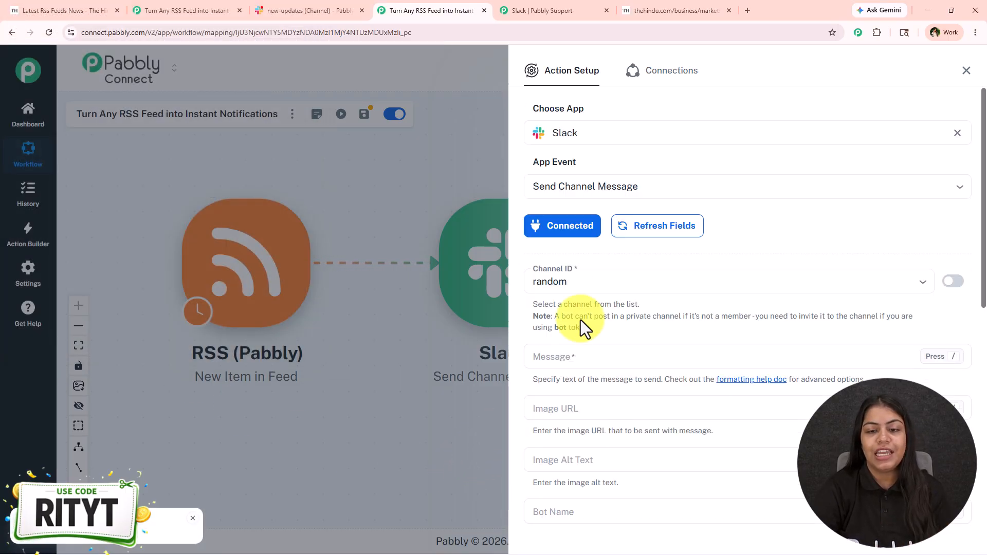
# - Select new-updates as the channel for the Slack message
pyautogui.click(577, 292)
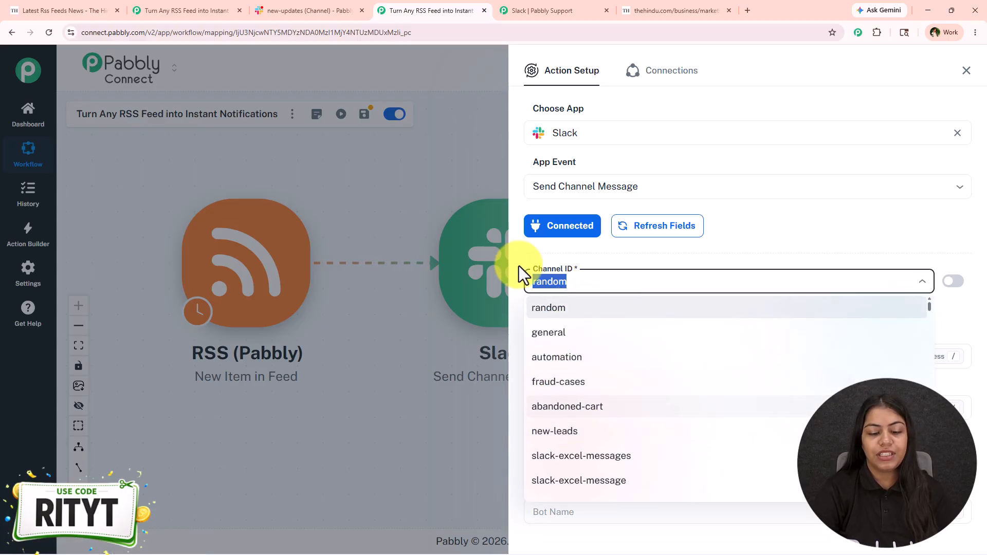
pyautogui.write('new')
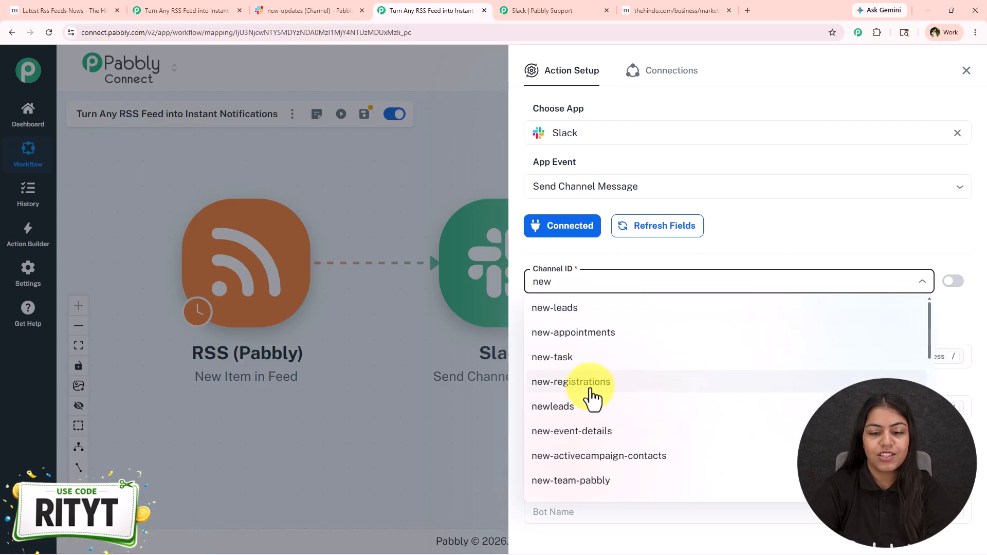
pyautogui.write('-u')
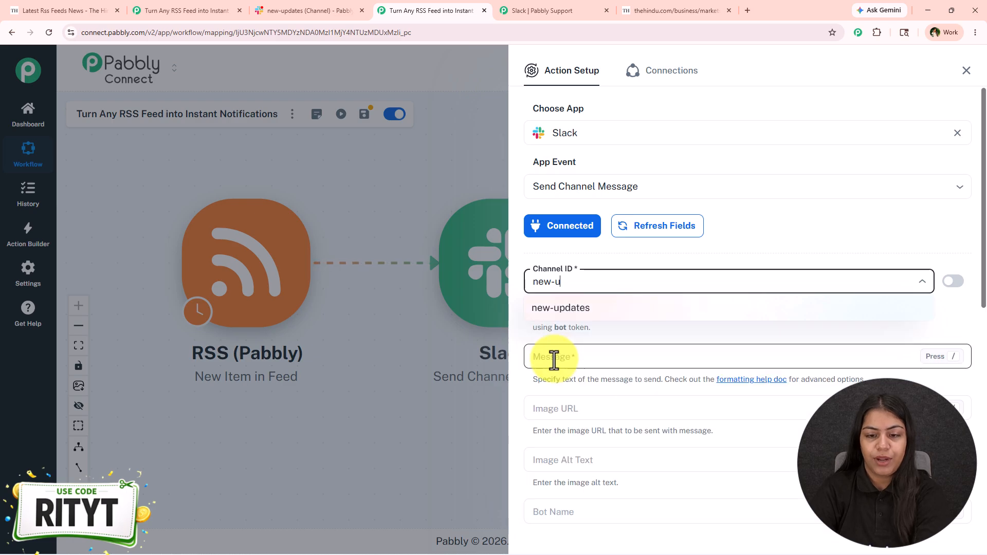
pyautogui.click(559, 311)
# - Copy the message template from the Slack step of the already built workflow and paste it into this Slack action's message
pyautogui.scroll(-3, 596, 280)
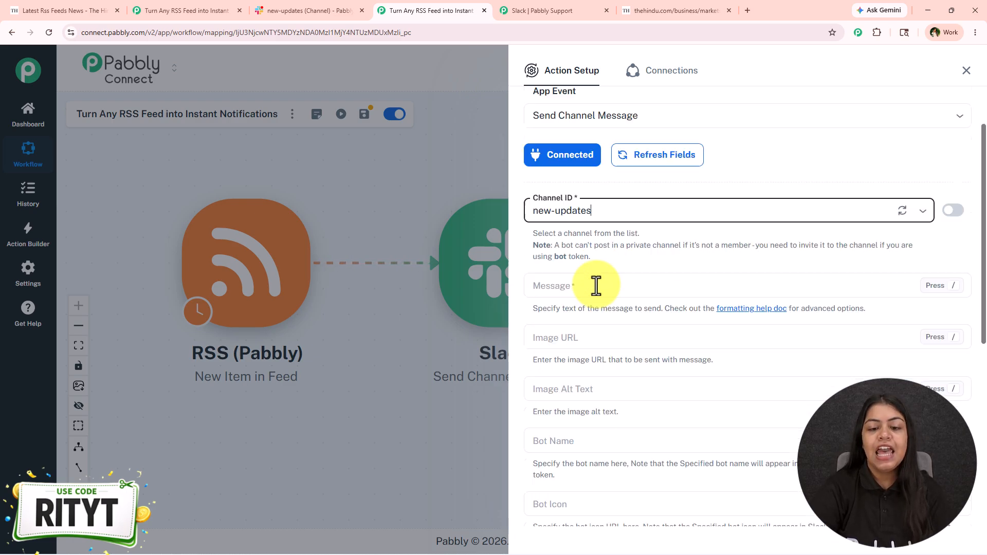
pyautogui.click(205, 2)
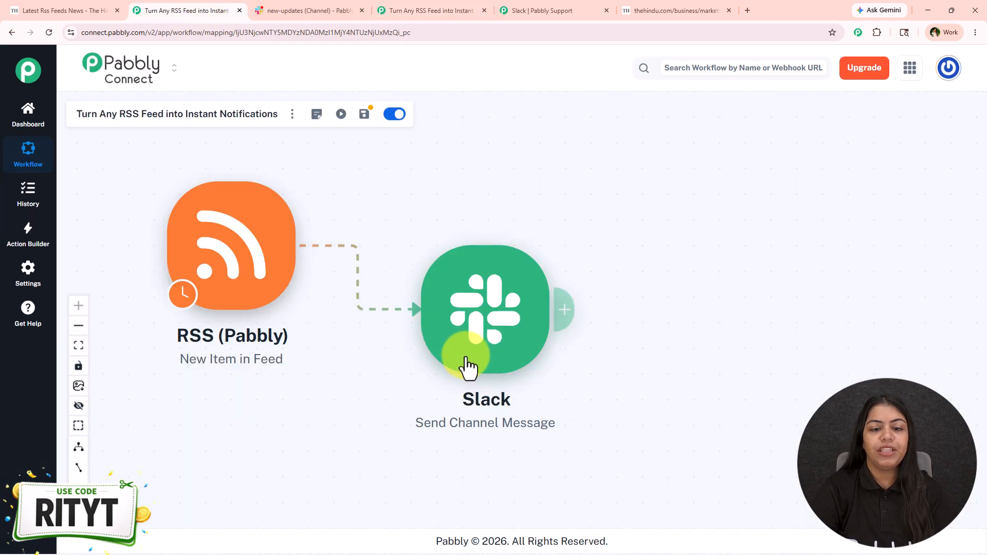
pyautogui.click(501, 324)
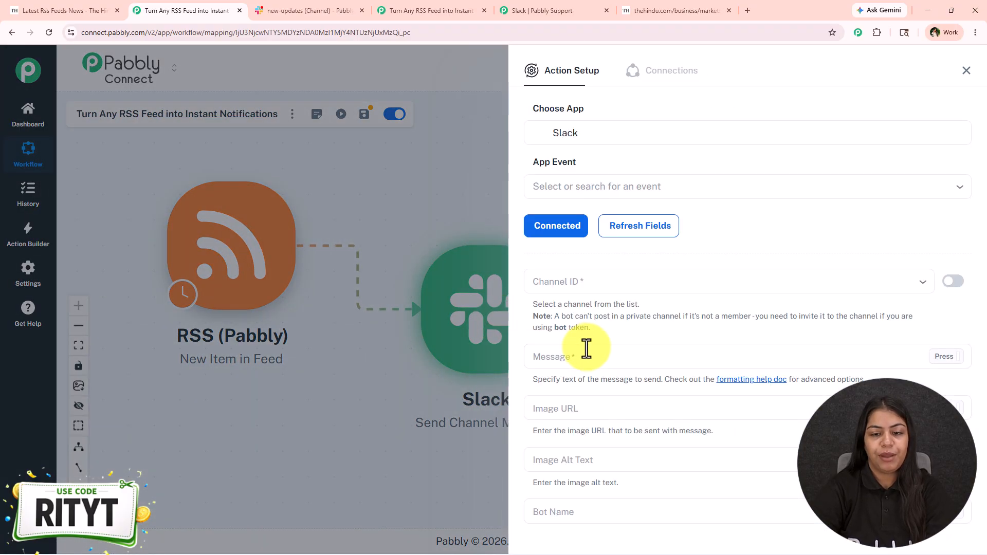
pyautogui.scroll(-2, 586, 383)
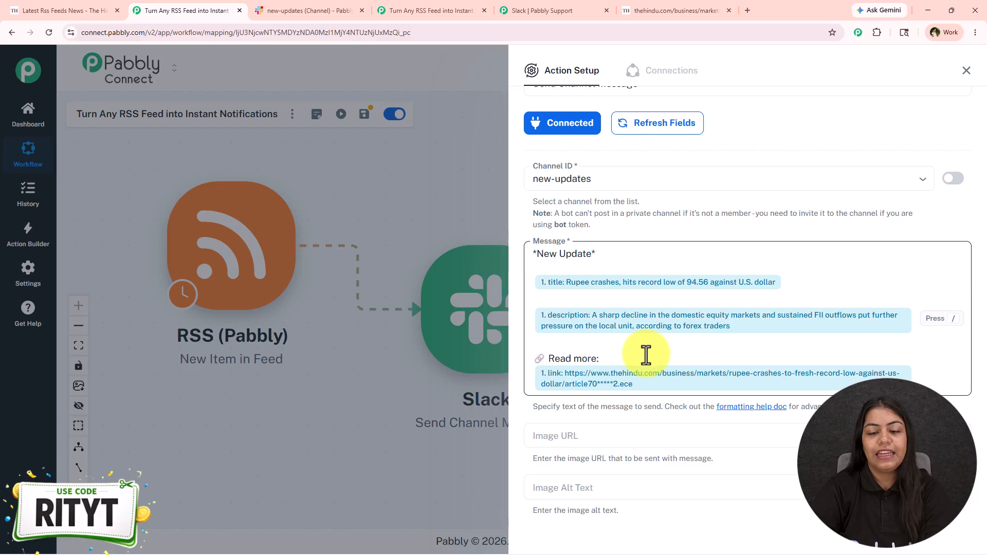
pyautogui.click(596, 360)
pyautogui.hotkey('ctrl', 'a')
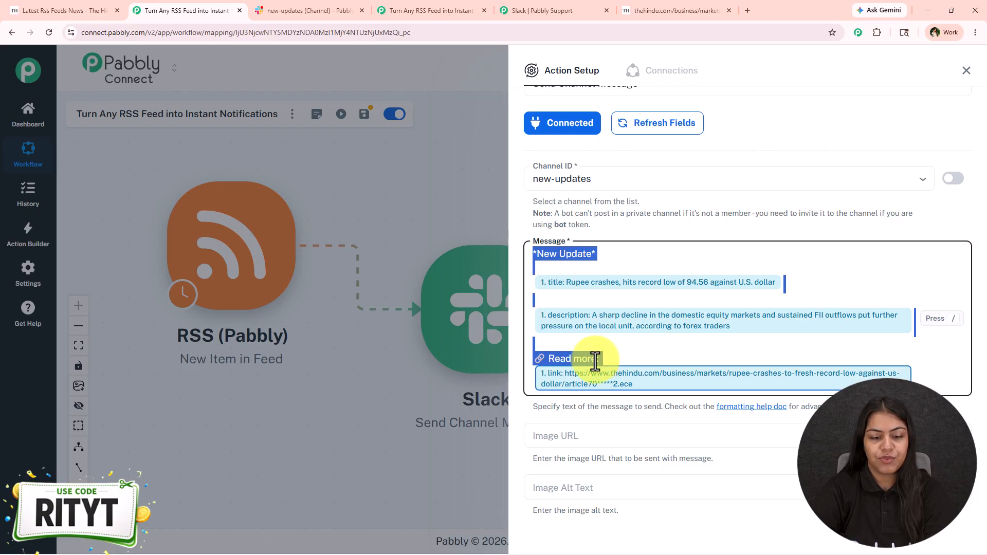
pyautogui.click(412, 11)
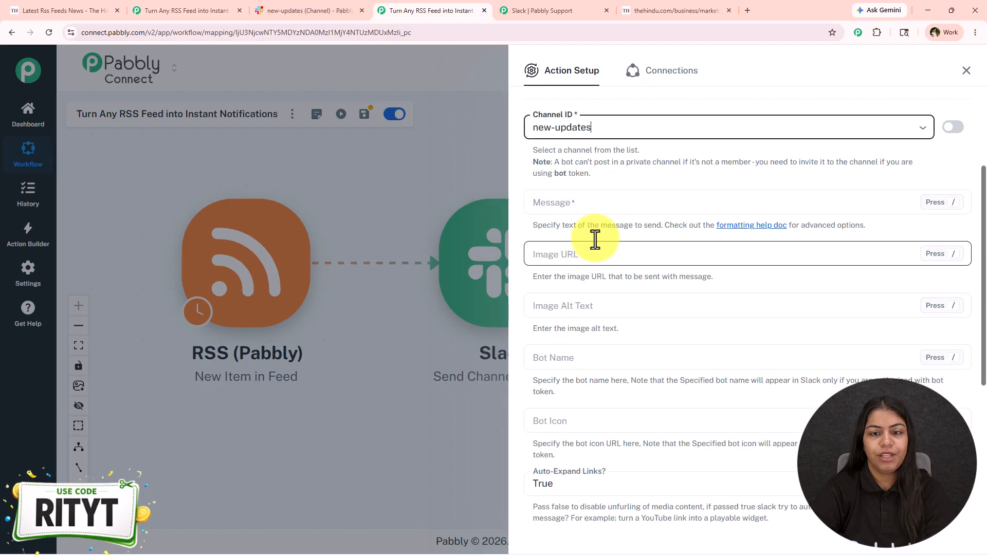
pyautogui.click(585, 204)
pyautogui.write('*New Update* title: Rupee crashes, hits record low of 94.56 against U.S. dollar1. description: A sharp decline in the domestic equity markets and sustained FII outflows put further pressure on the local unit, according to forex traders 🔗 Read more: 1. link: https://www.thehindu.com/business/markets/rupee-crashes-to-fresh-record-low-against-us-dollar/article70*****2.ece')
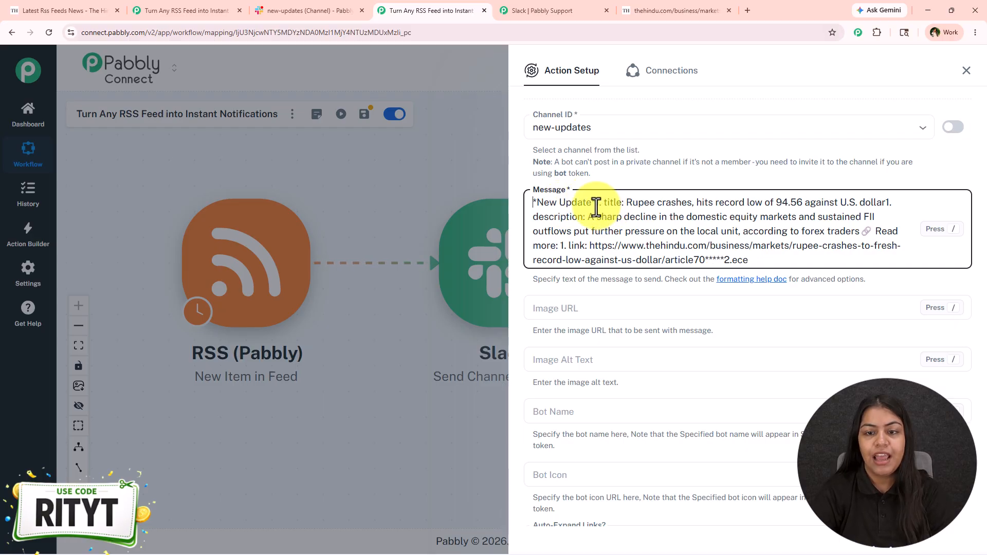
# - Remove the pasted title, description and link text from the message, keeping *New Update* and Read more: on separate lines
pyautogui.click(594, 203)
pyautogui.press('Return')
pyautogui.press('Return')
pyautogui.moveTo(533, 226); pyautogui.dragTo(773, 260)
pyautogui.press('BackSpace')
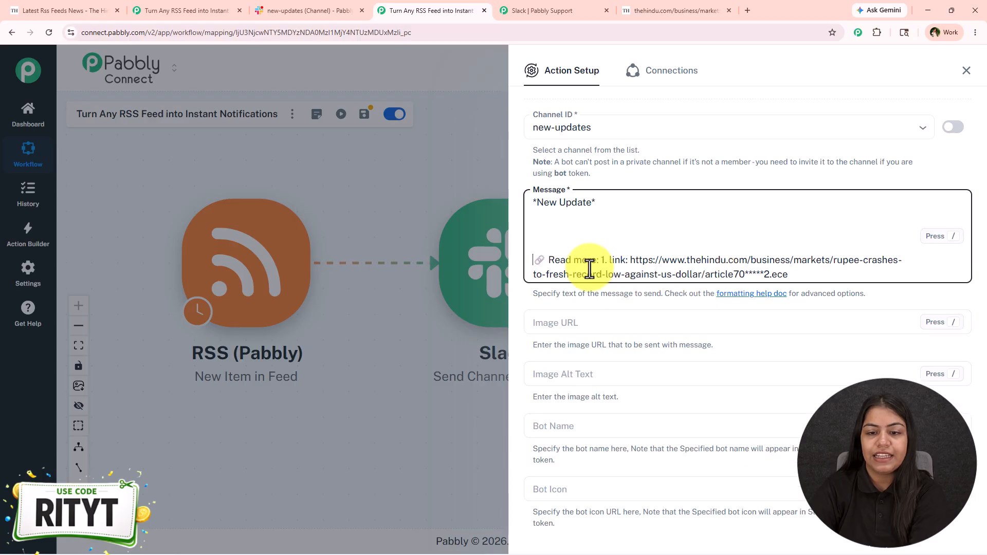
pyautogui.moveTo(600, 261); pyautogui.dragTo(833, 283)
pyautogui.press('BackSpace')
# - Map the title field from the RSS step below *New Update* in the Slack message and leave a blank line after it
pyautogui.click(591, 220)
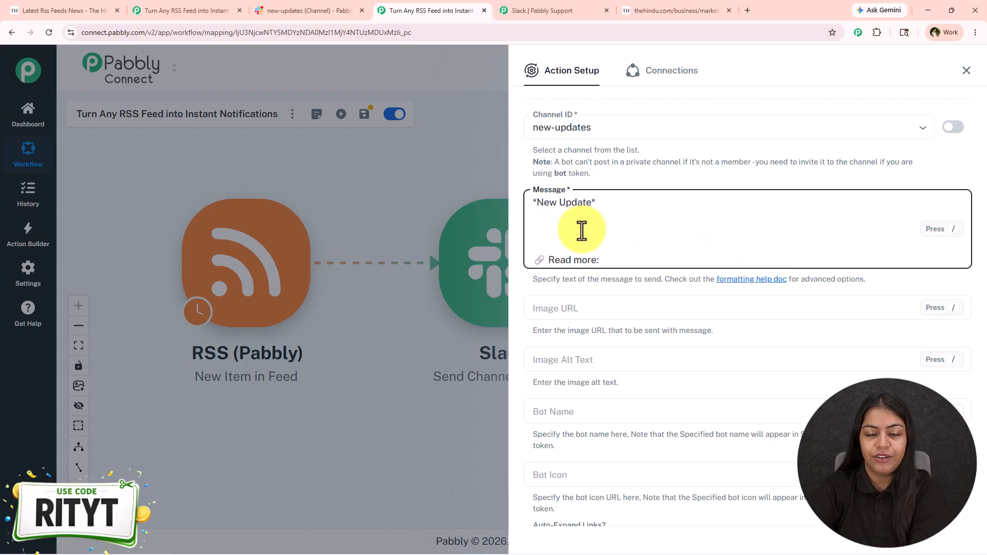
pyautogui.press('Return')
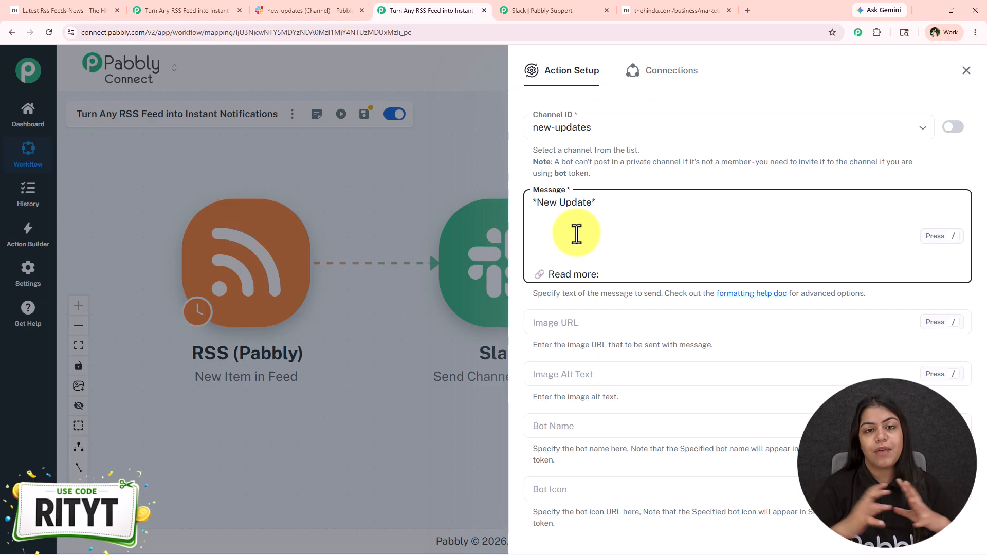
pyautogui.write('/ti')
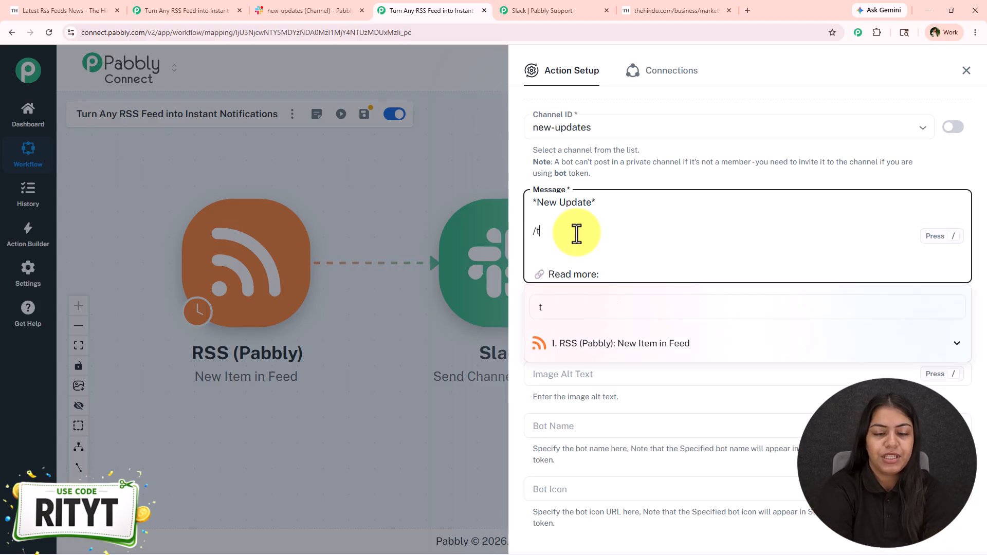
pyautogui.press('Return')
pyautogui.press('Return')
pyautogui.press('Return')
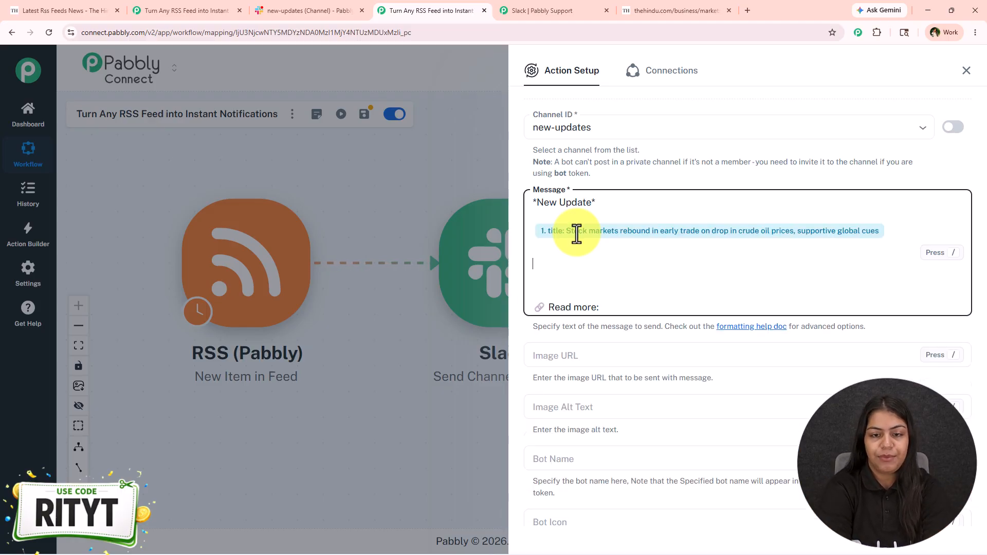
# - Map the RSS description field below the title and the RSS link field after Read more: in the Slack message
pyautogui.write('/des')
pyautogui.press('Return')
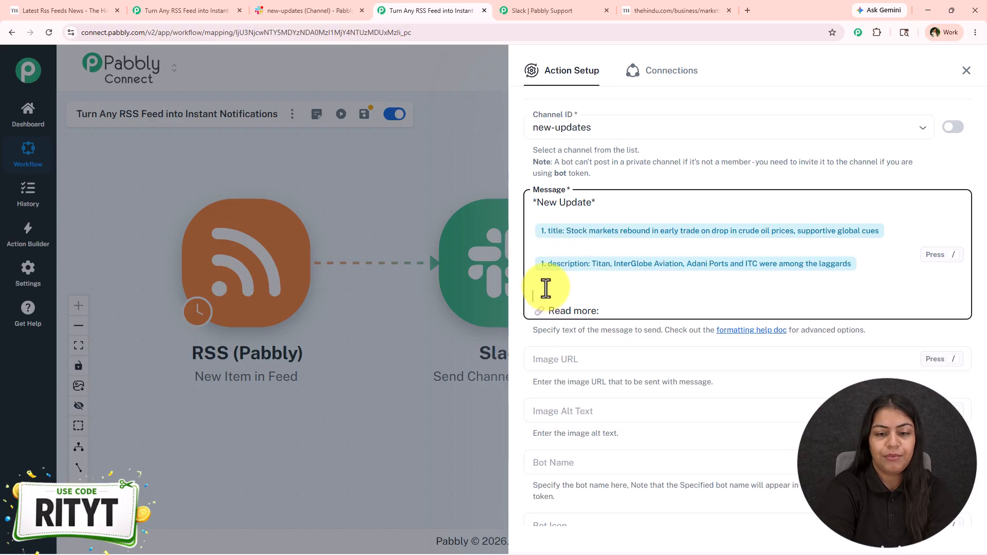
pyautogui.press('BackSpace')
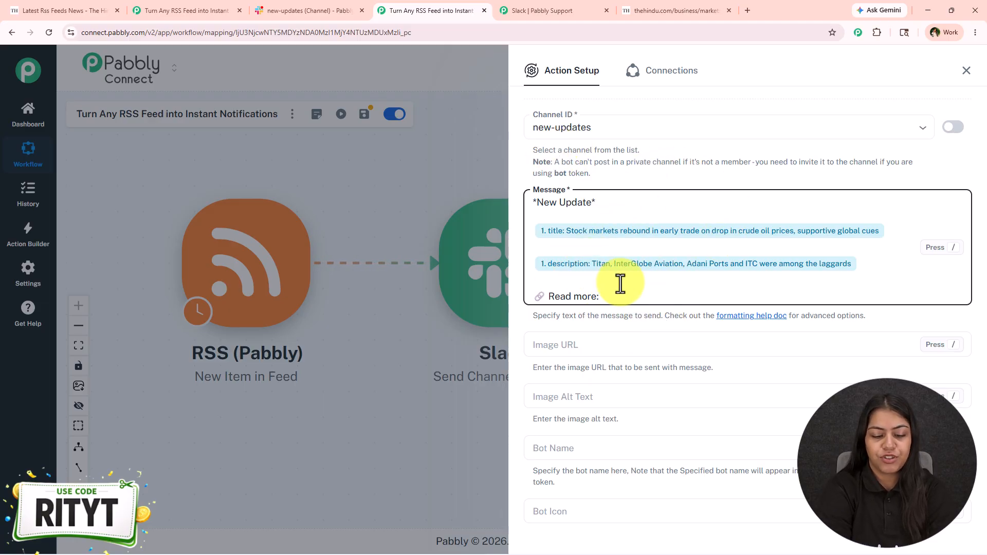
pyautogui.write('/link')
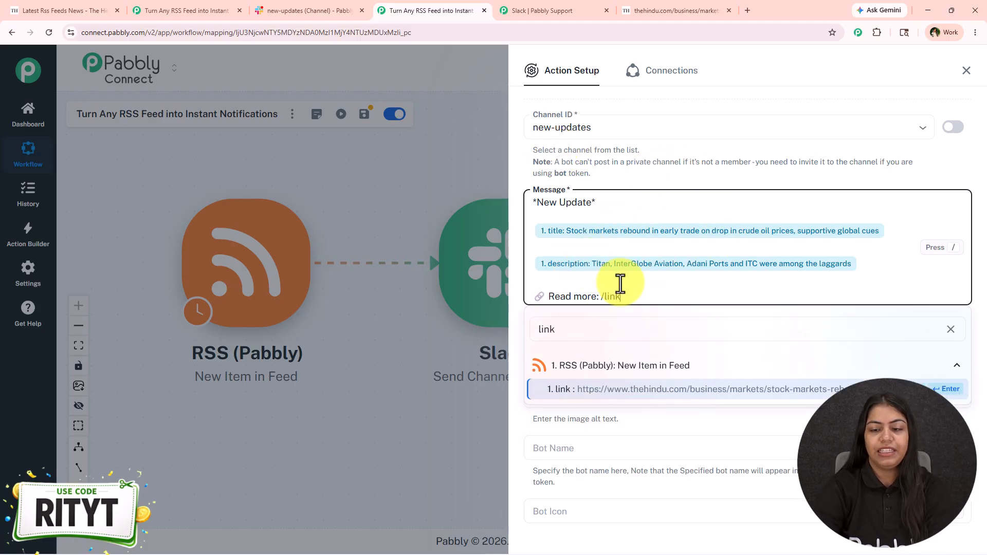
pyautogui.click(654, 391)
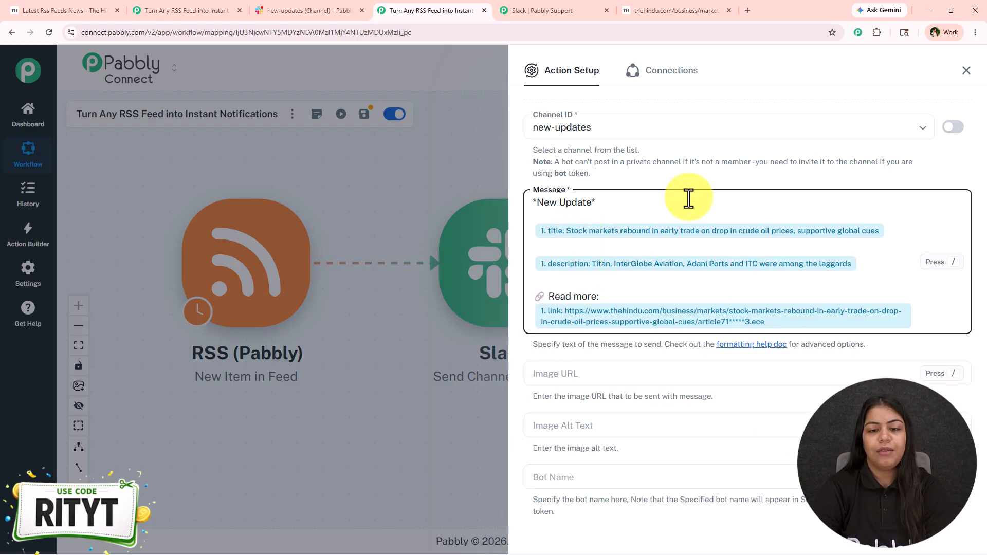
# - Save the Slack action and send a test request, leaving the optional fields as they are, and close the action setup
pyautogui.scroll(-2, 592, 242)
pyautogui.scroll(-3, 572, 239)
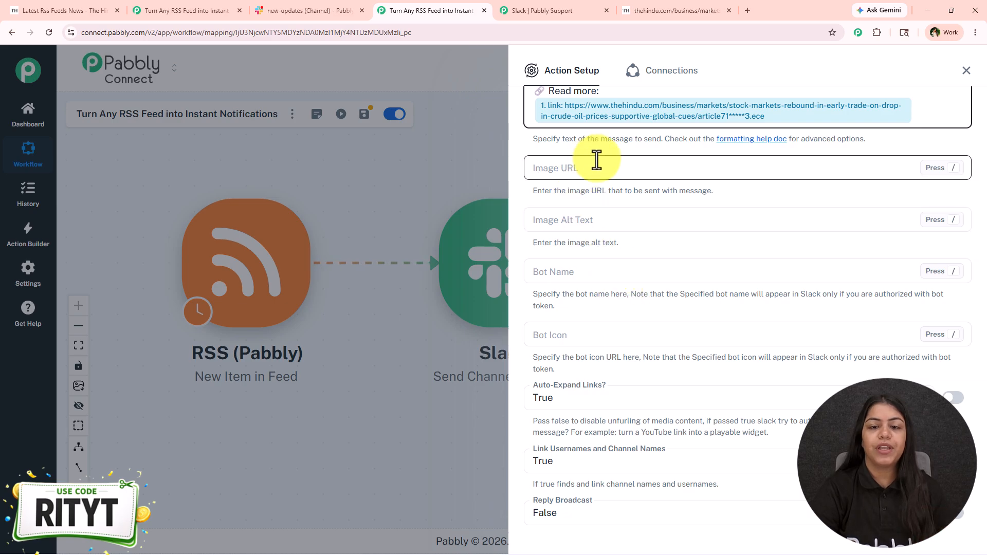
pyautogui.scroll(-2, 625, 292)
pyautogui.scroll(-2, 623, 301)
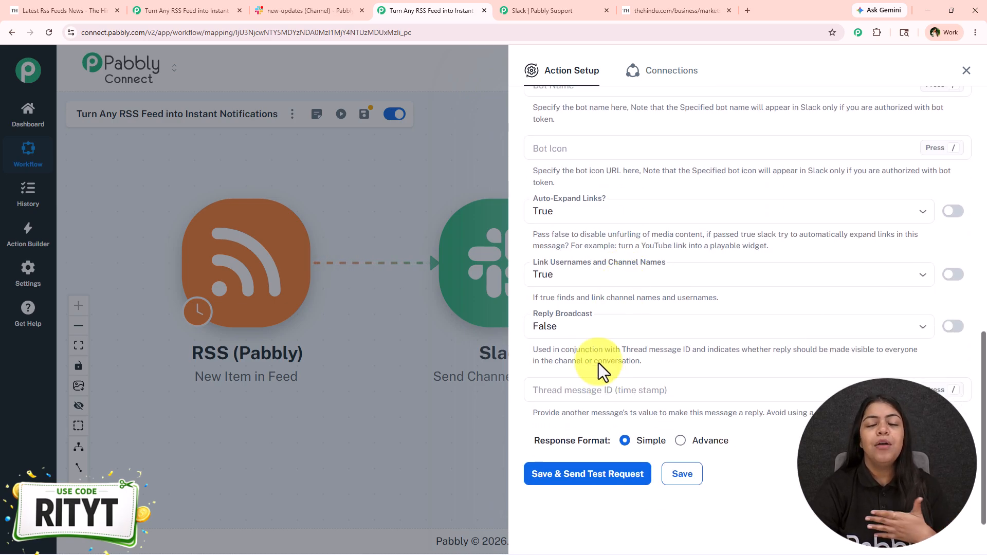
pyautogui.click(598, 486)
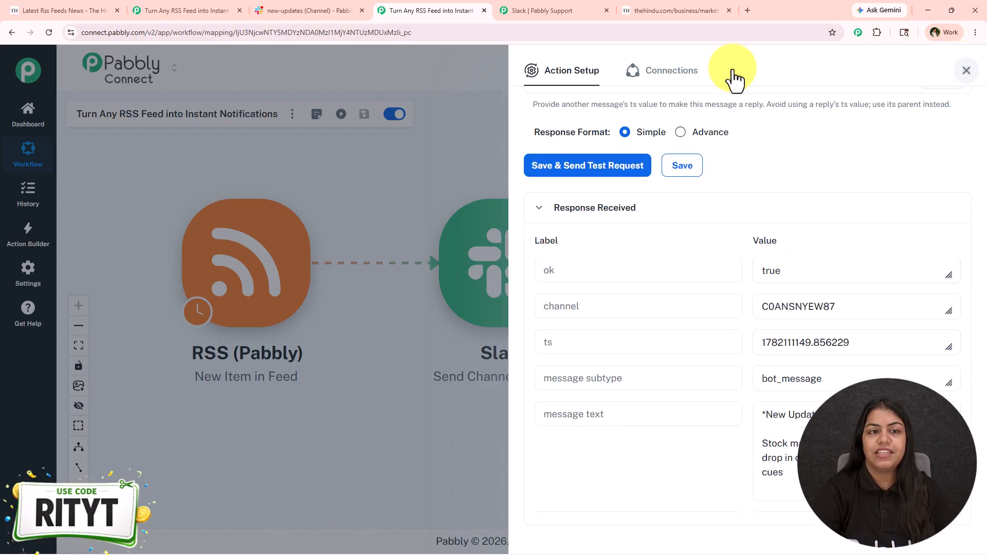
pyautogui.click(966, 70)
# - Switch to Slack and check the test message in the new-updates channel, including a preview of its image
pyautogui.click(289, 10)
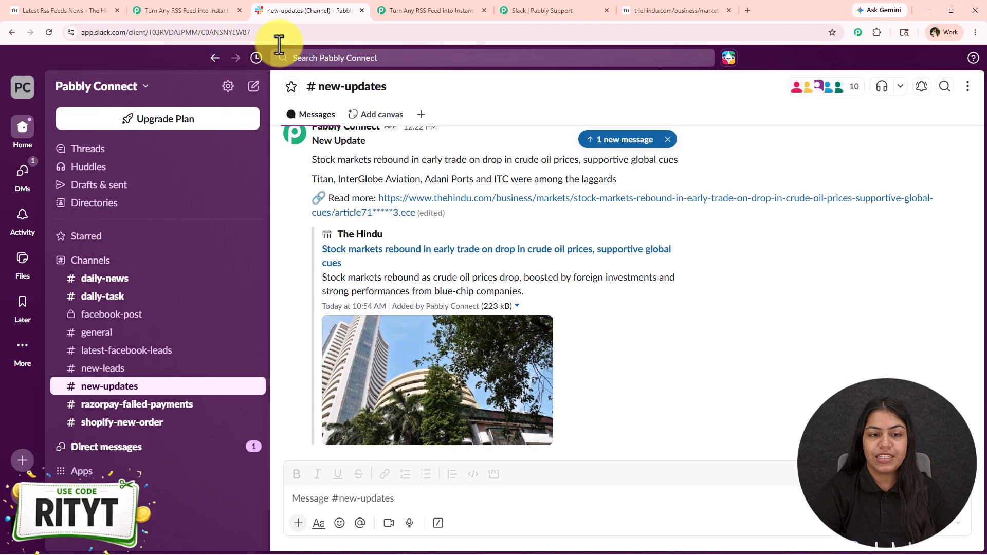
pyautogui.scroll(2, 459, 344)
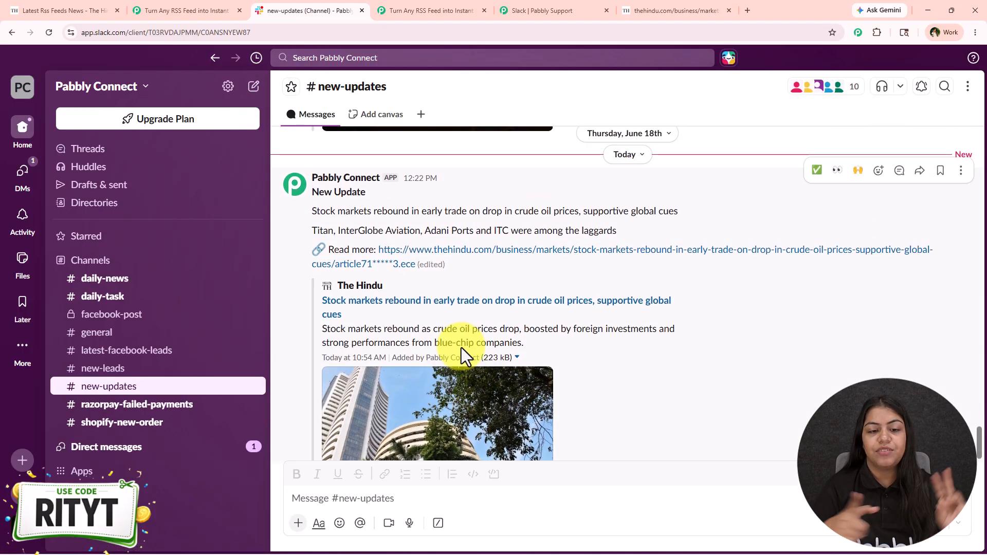
pyautogui.click(442, 401)
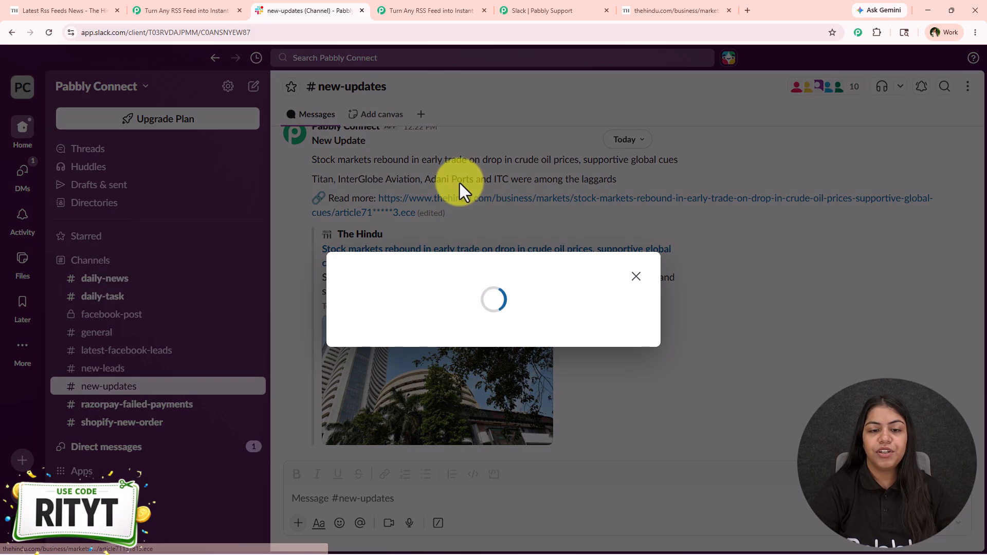
pyautogui.click(952, 80)
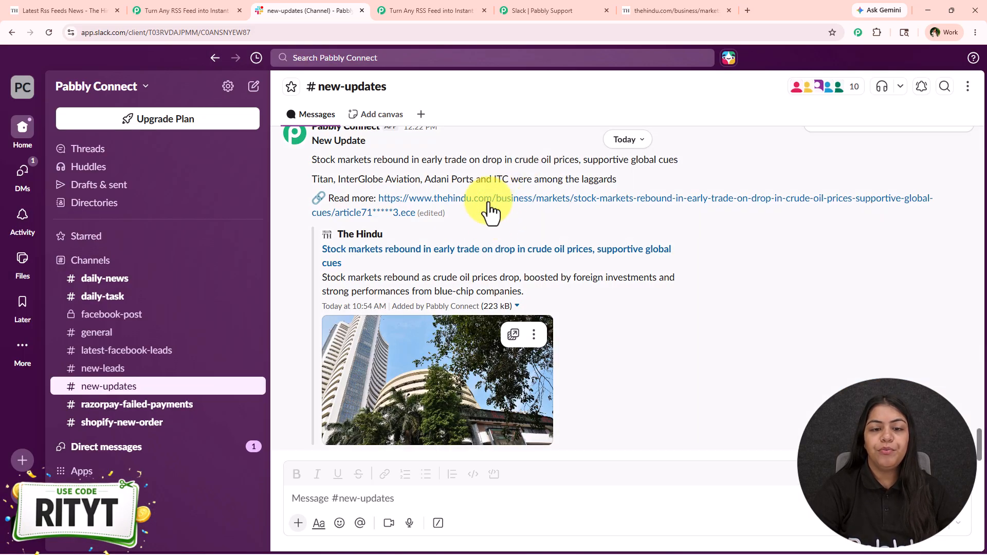
# - Follow the Read more link in the Slack message, check the article's publication date and text on The Hindu, and close the article
pyautogui.click(491, 200)
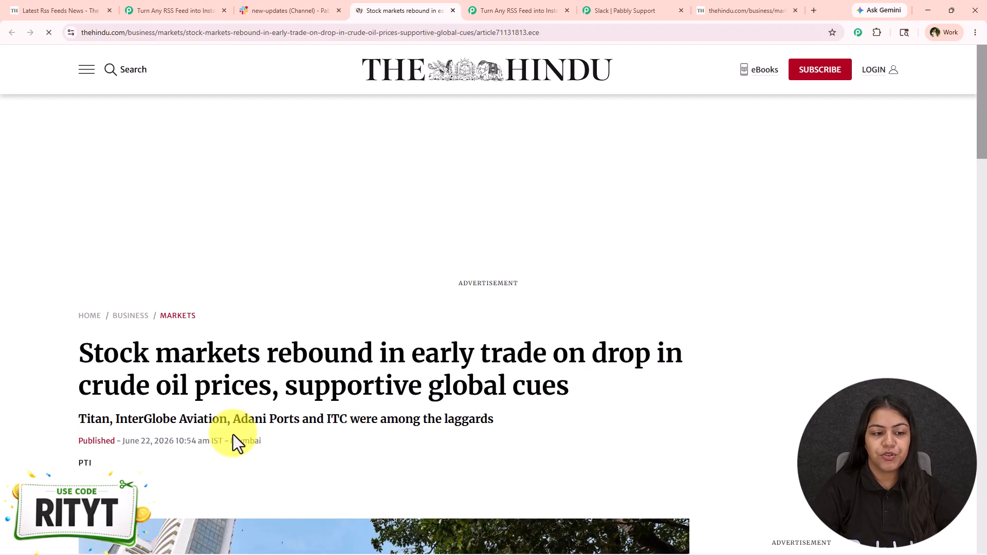
pyautogui.scroll(-3, 232, 440)
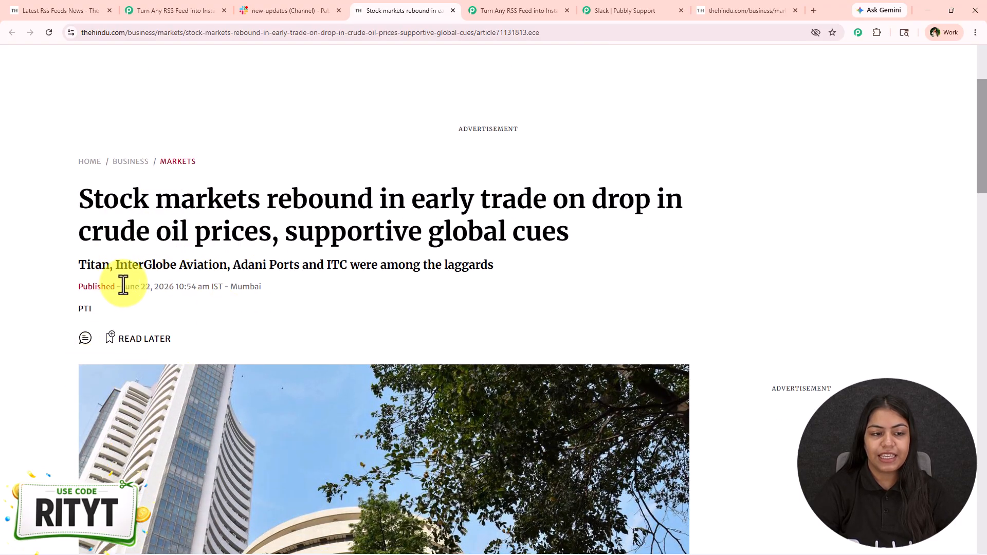
pyautogui.moveTo(175, 287); pyautogui.dragTo(208, 286)
pyautogui.click(242, 304)
pyautogui.scroll(-12, 242, 303)
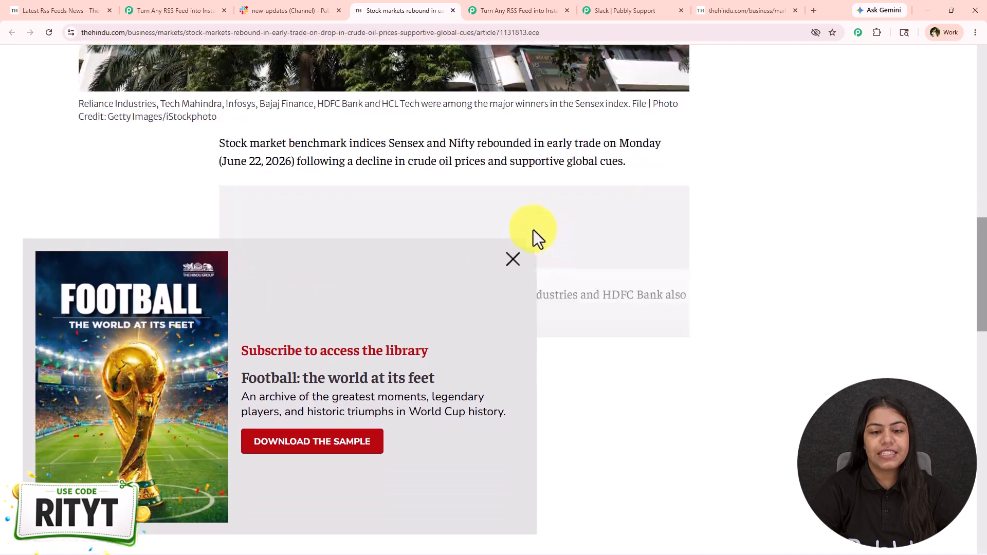
pyautogui.click(513, 259)
pyautogui.scroll(1, 514, 221)
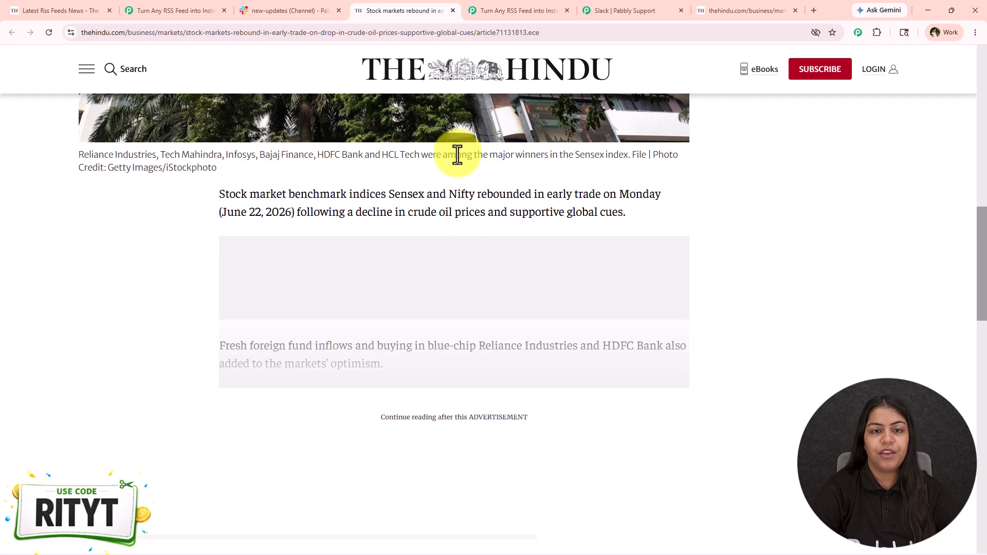
pyautogui.click(454, 13)
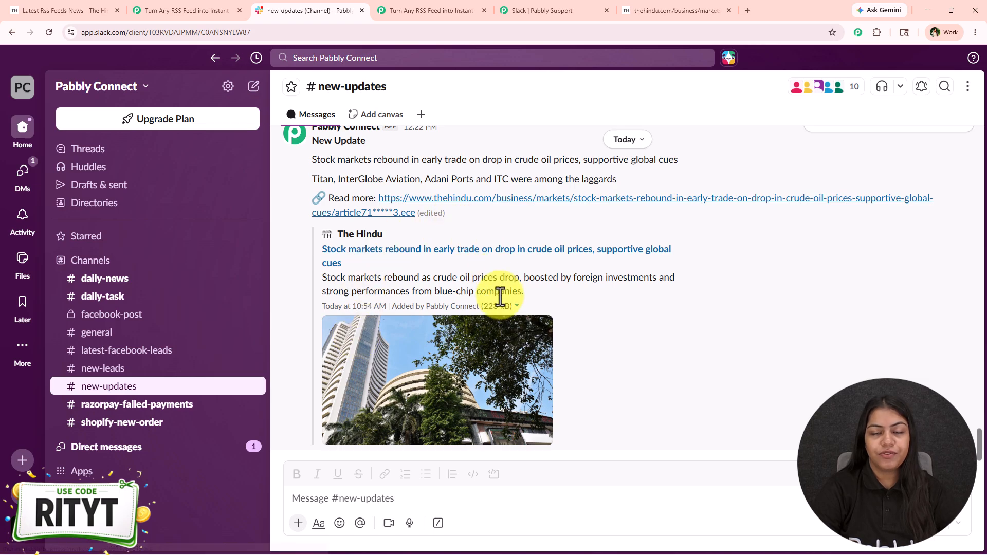
# - Look through the messages in the new-updates channel and return to the Turn Any RSS Feed into Instant Notifications workflow in Pabbly Connect
pyautogui.scroll(5, 461, 324)
pyautogui.scroll(1, 463, 324)
pyautogui.scroll(-7, 463, 308)
pyautogui.click(442, 10)
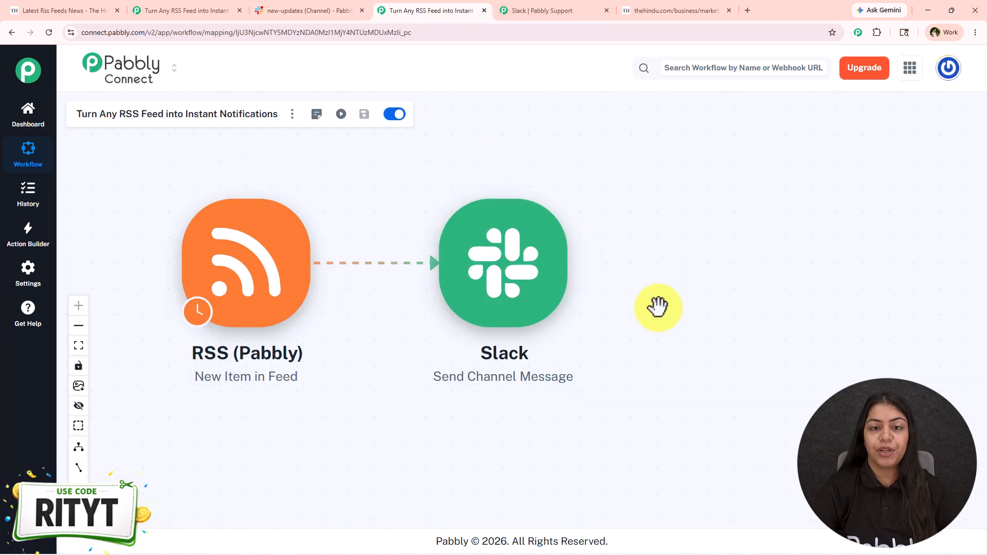